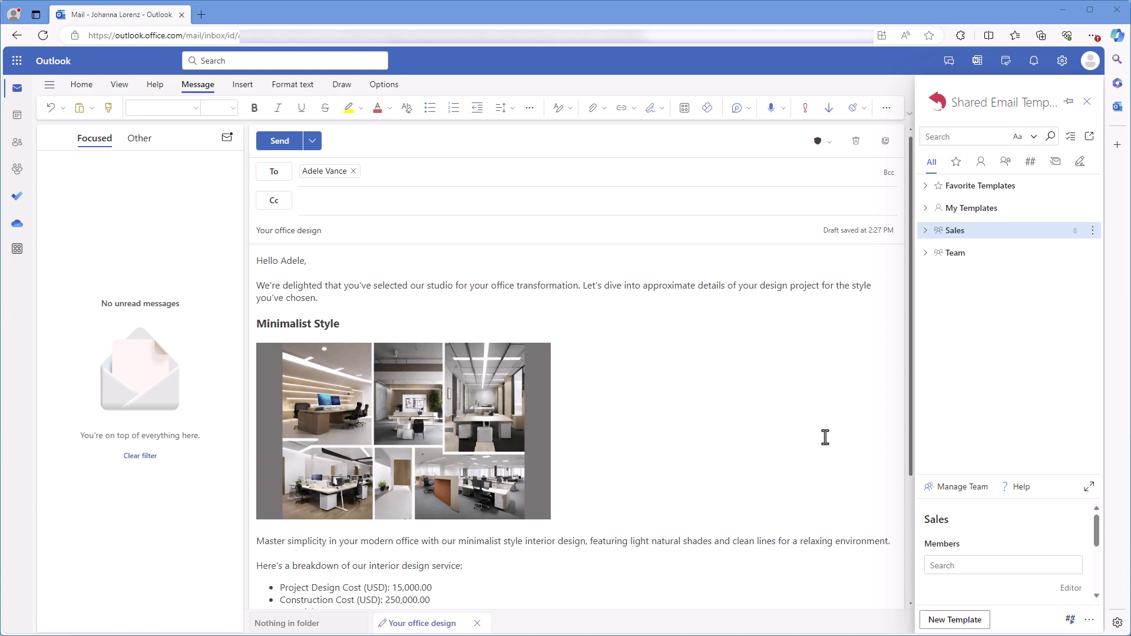
Highlight the style section and the four cost and time bullets in the sample office-design email.
left_click_drag(891, 541, 277, 336)
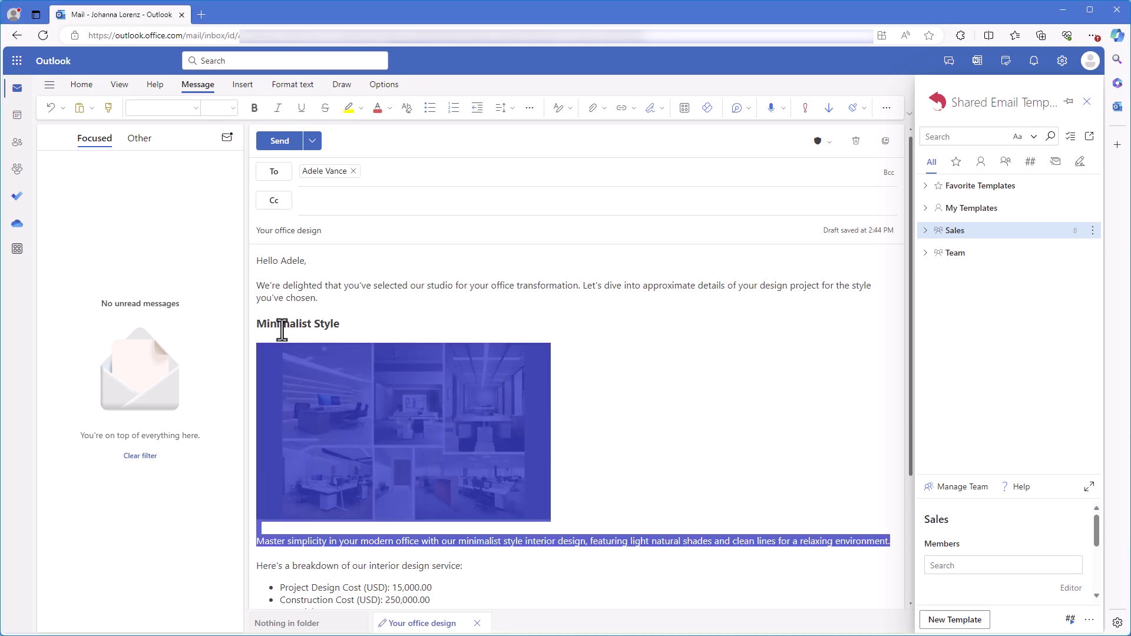
scroll(425, 462, "down", 3)
left_click_drag(425, 462, 280, 419)
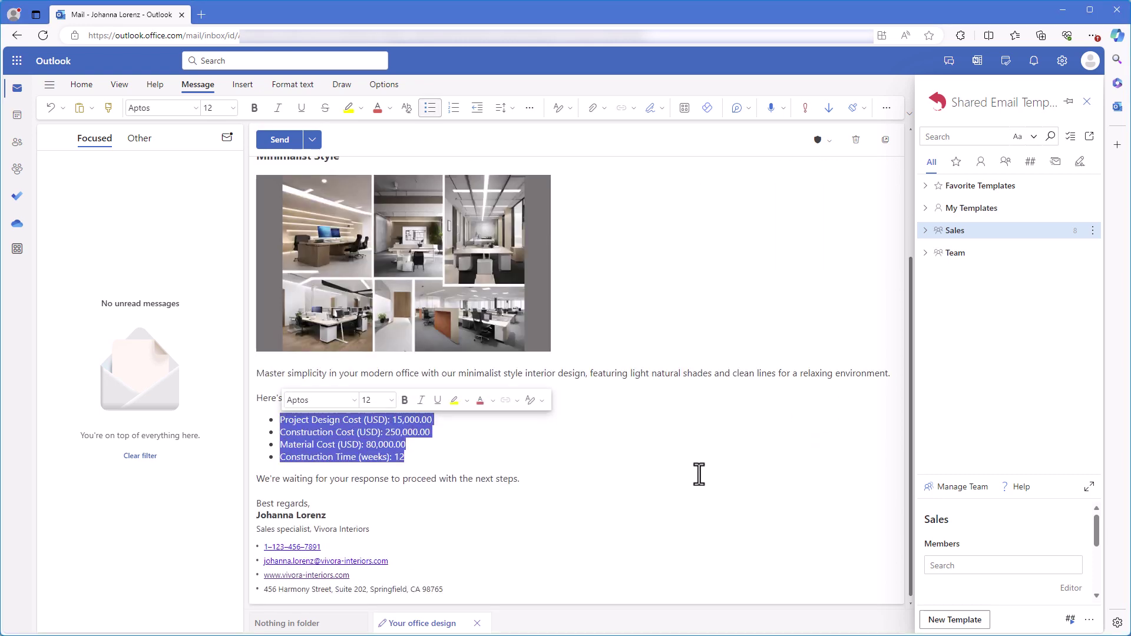
left_click(696, 474)
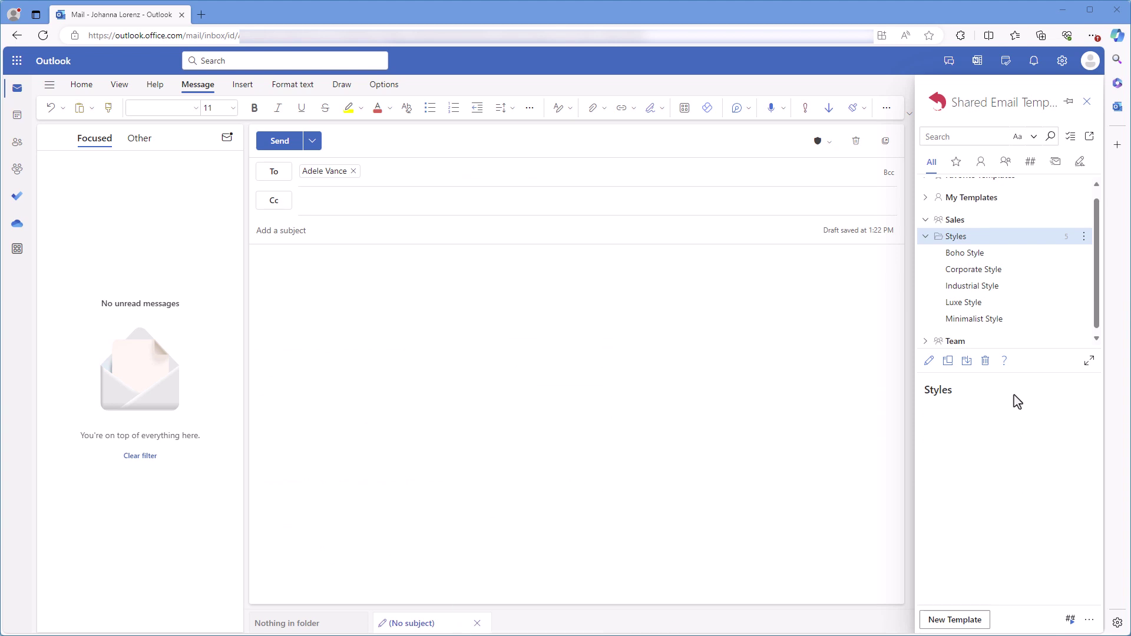
Preview the Minimalist Style template and open it for editing.
left_click(1014, 326)
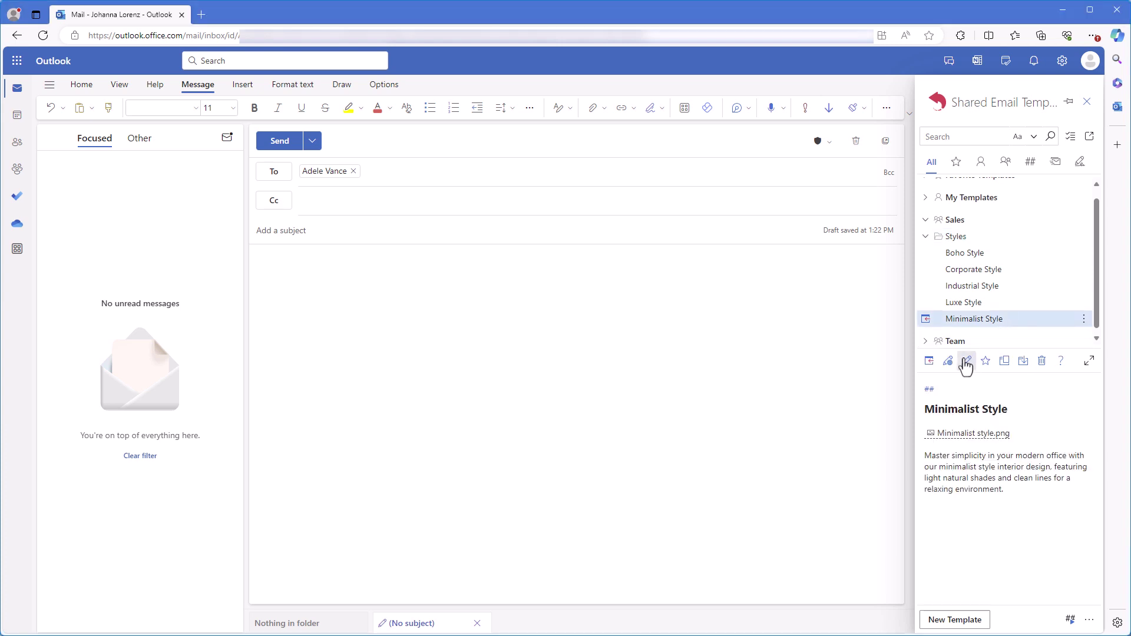
left_click(965, 361)
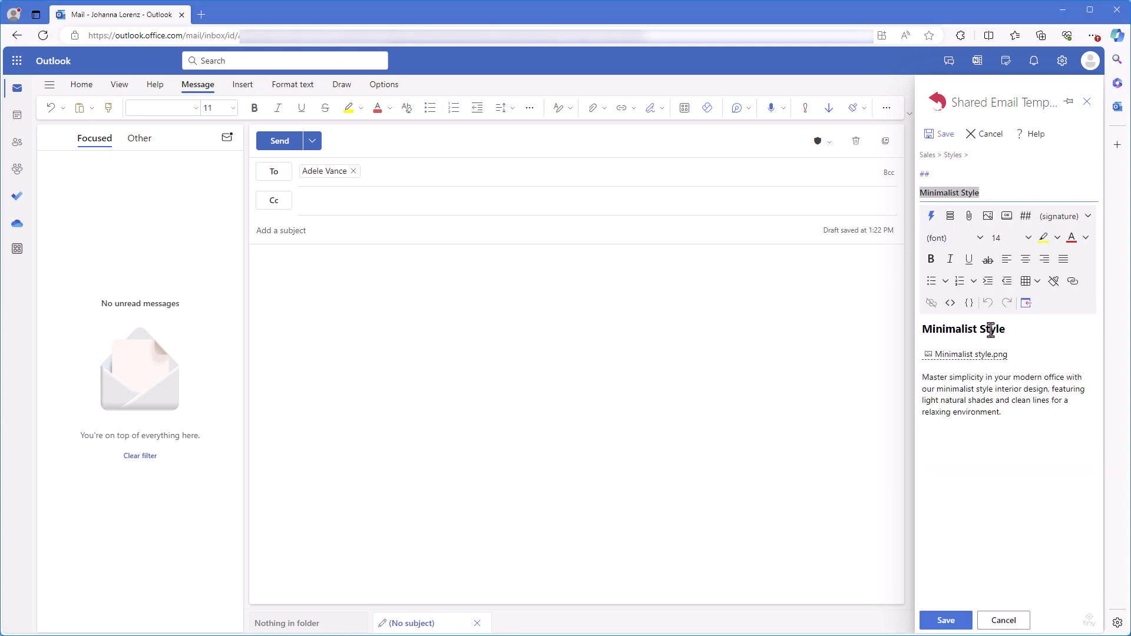
left_click(992, 328)
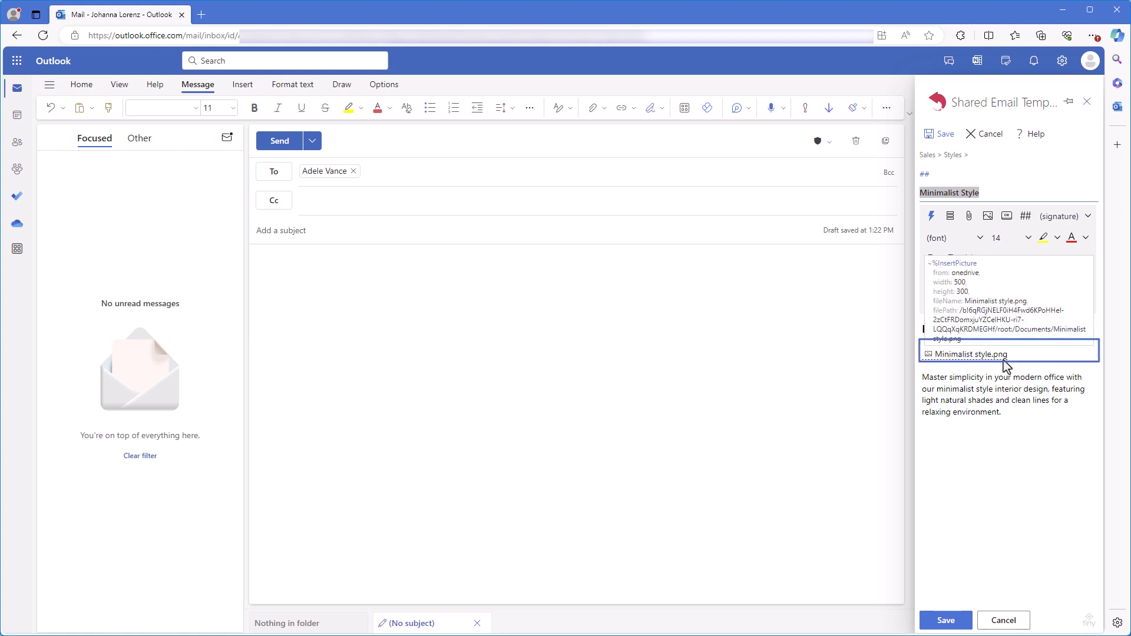
left_click(1016, 406)
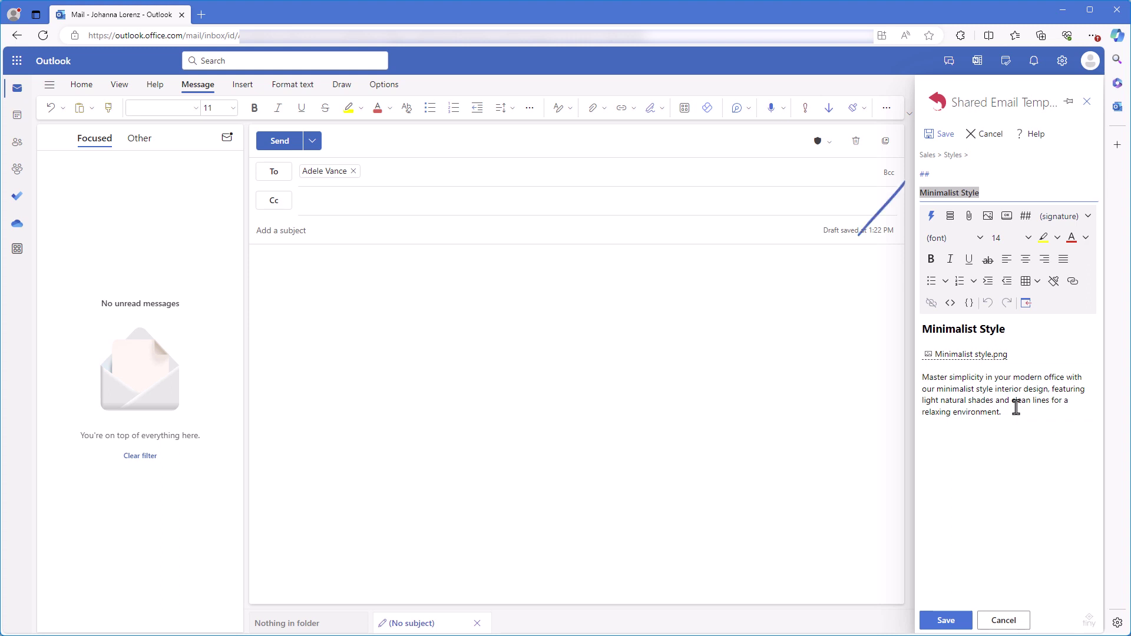
Create the shortcut ##minimalist for Minimalist Style and save the template.
left_click(937, 174)
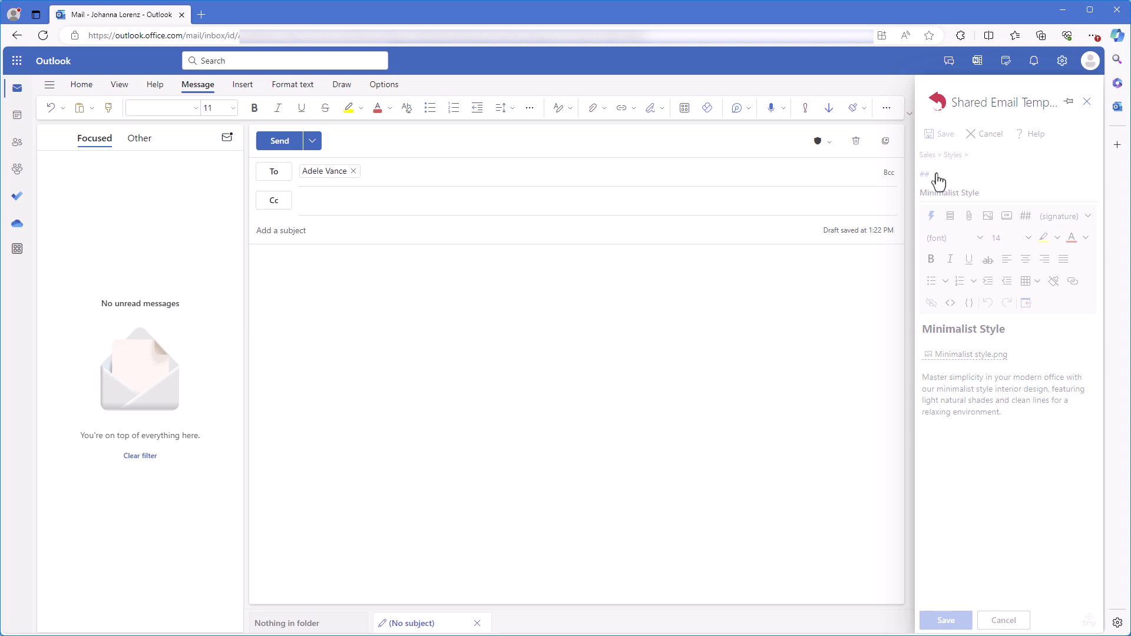
type("minimalist")
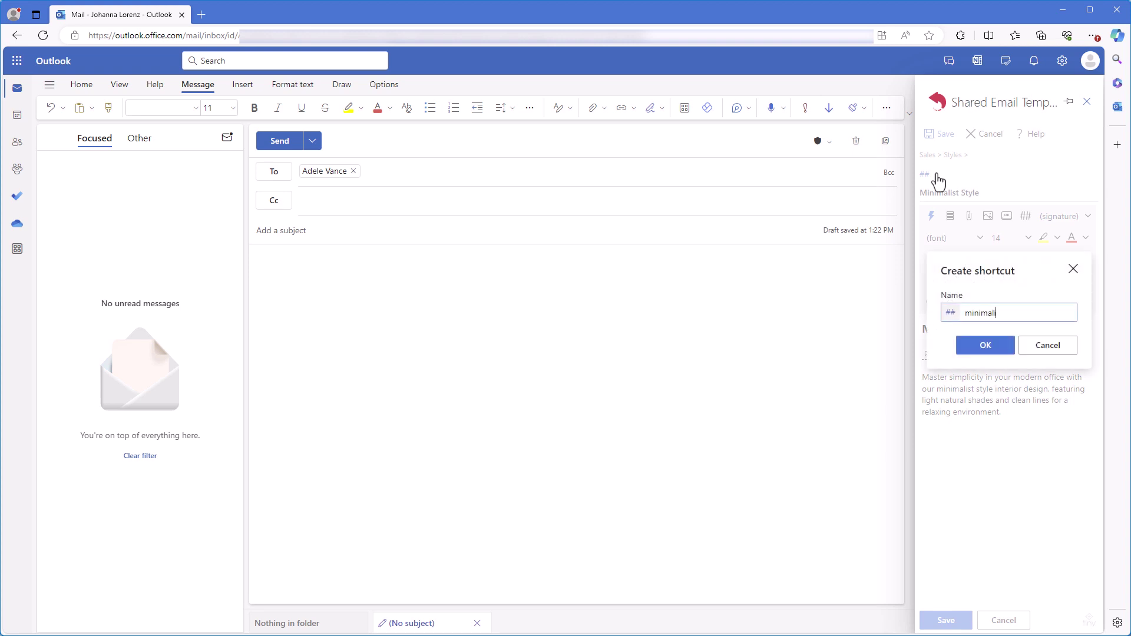
left_click(1003, 347)
left_click(968, 621)
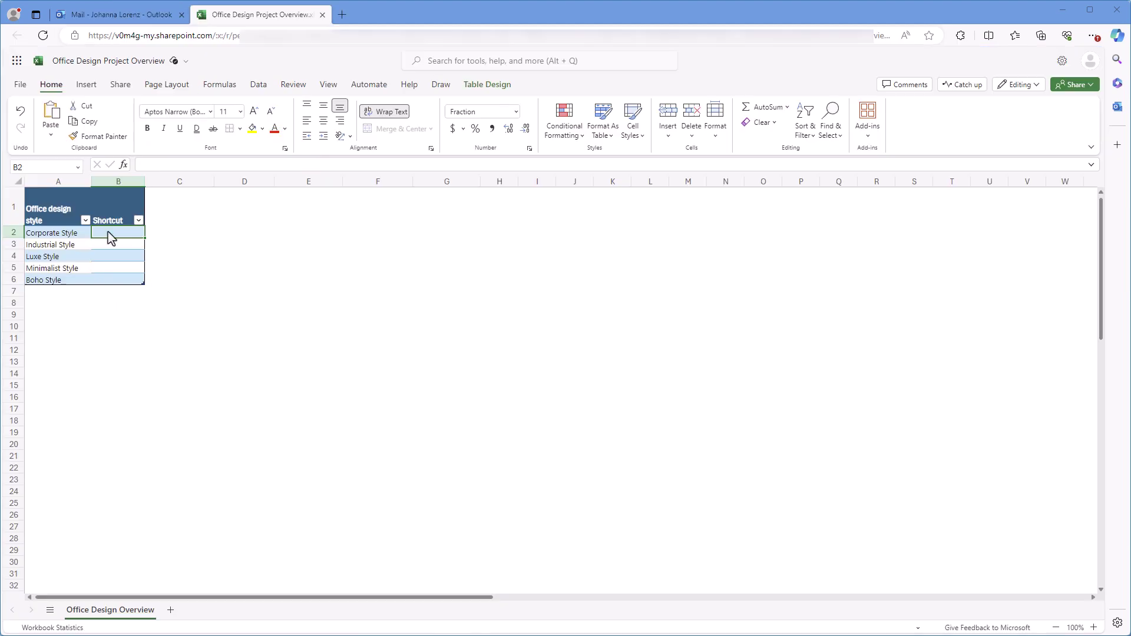
Enter the shortcuts ##corporate, ##industrial, ##luxe, ##minimalist and ##boho in column B.
type("##corporate")
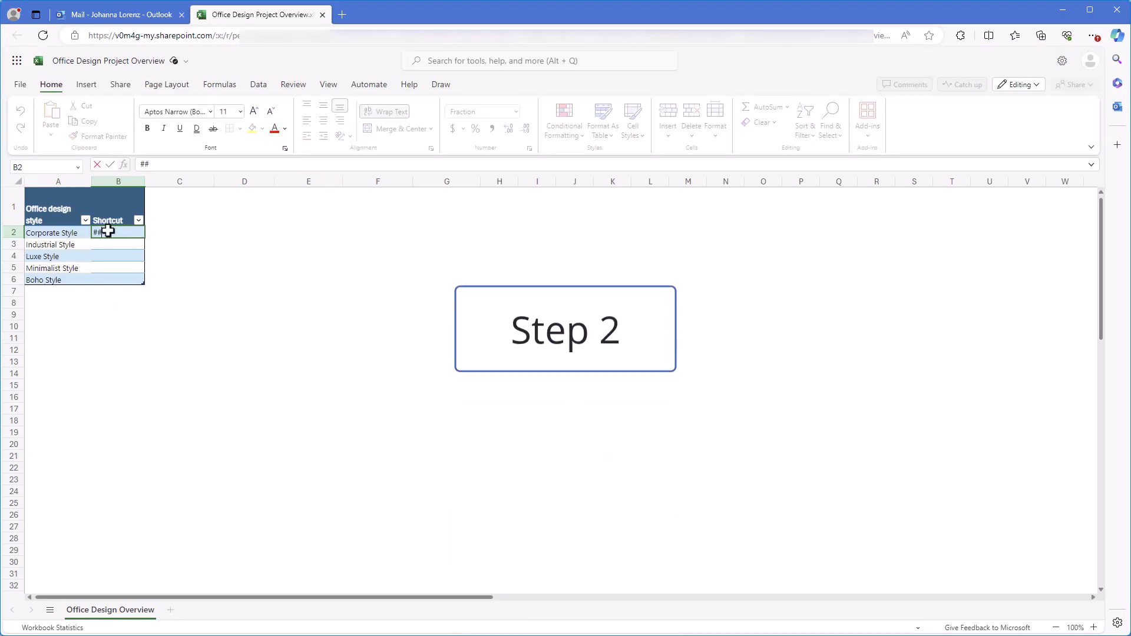
key("Return")
type("##industrial")
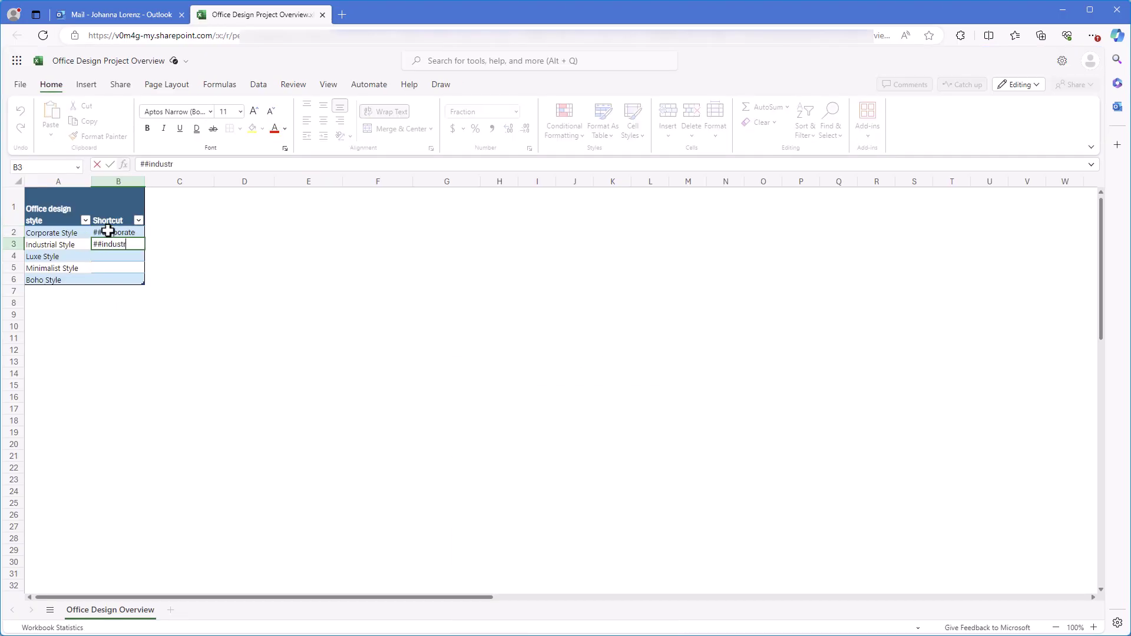
key("Return")
type("##luxe")
key("Return")
type("##minimalist")
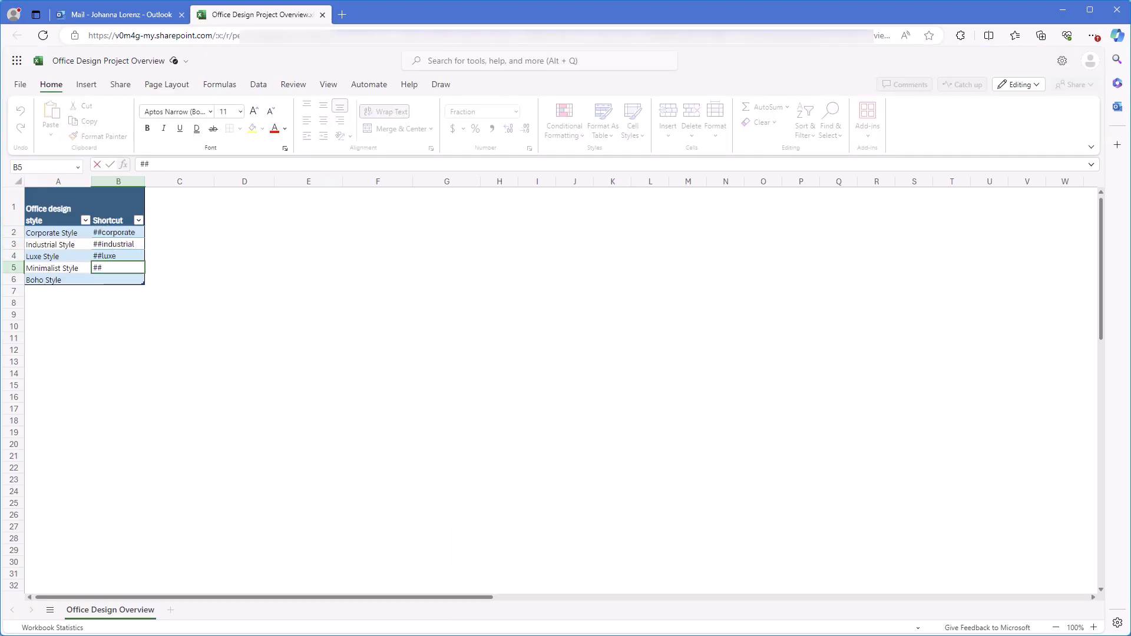
key("Return")
type("##boho")
left_click(239, 327)
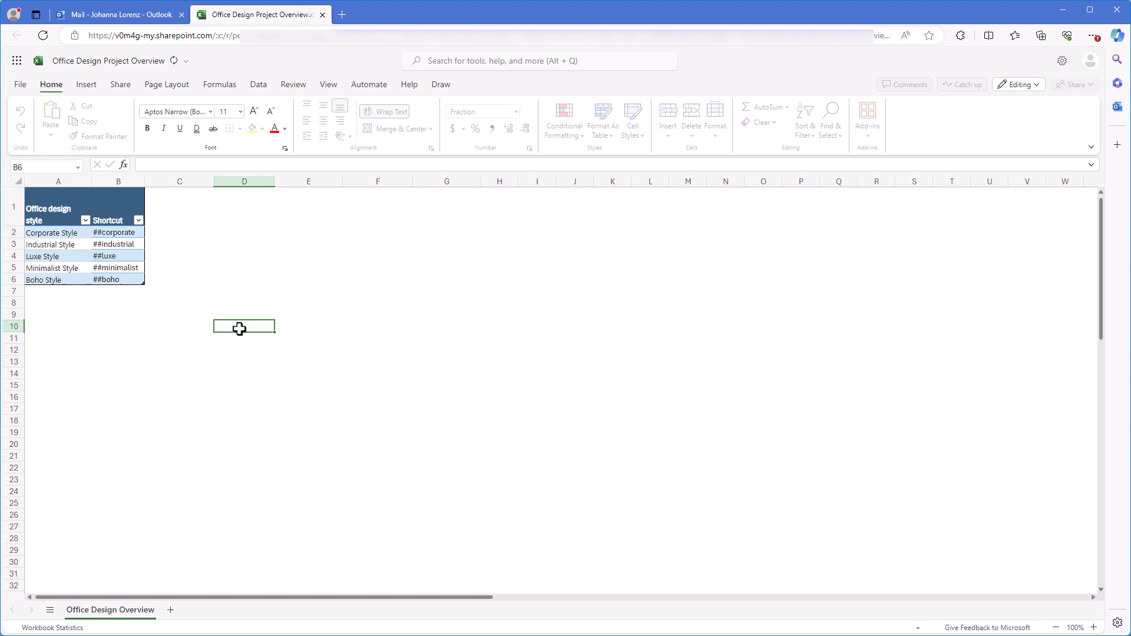
Fill columns C–F with the design, construction and material costs and construction weeks for the five styles.
type("20000")
type(" 25000 30000 15000 18000 ")
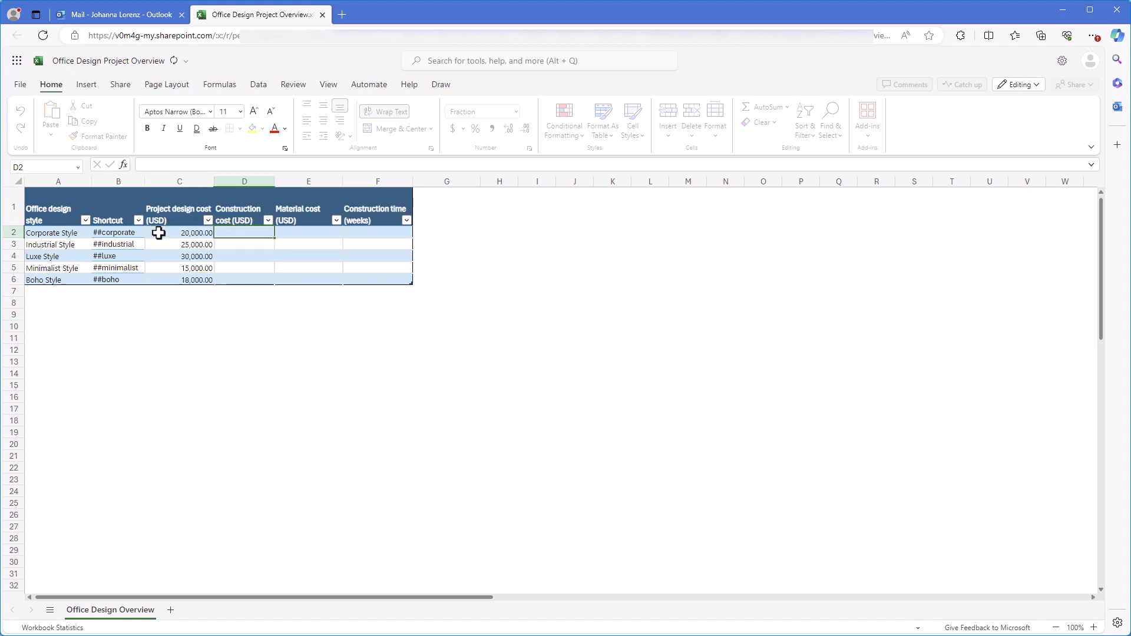
type("300000 350000 500000 250000 400000 ")
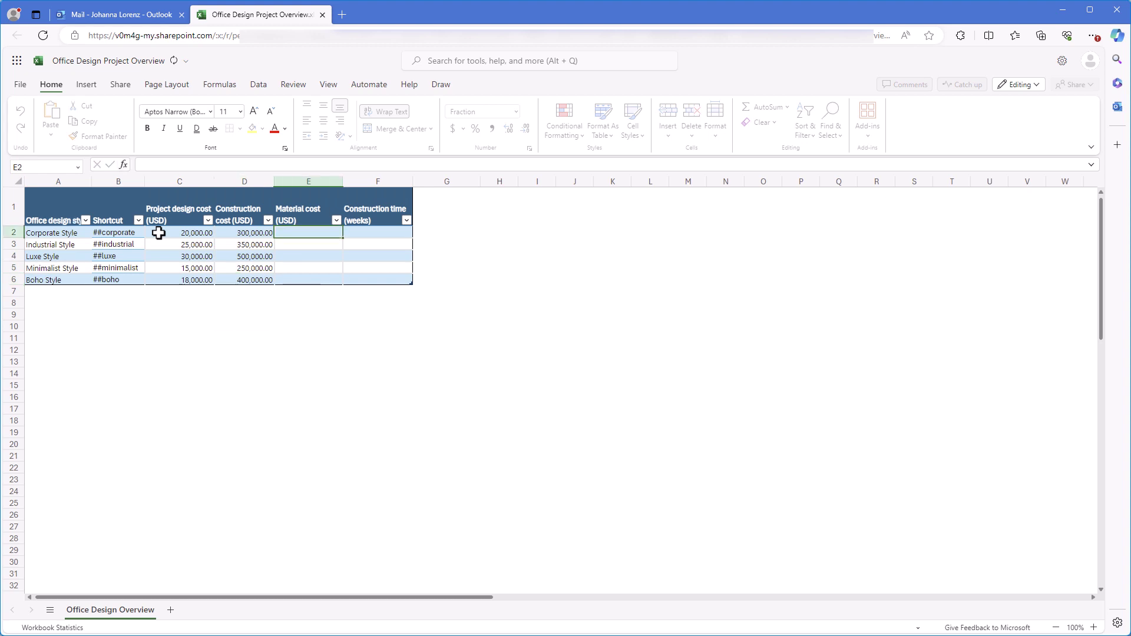
type("100000 150000 200000 80000 120000 16 ")
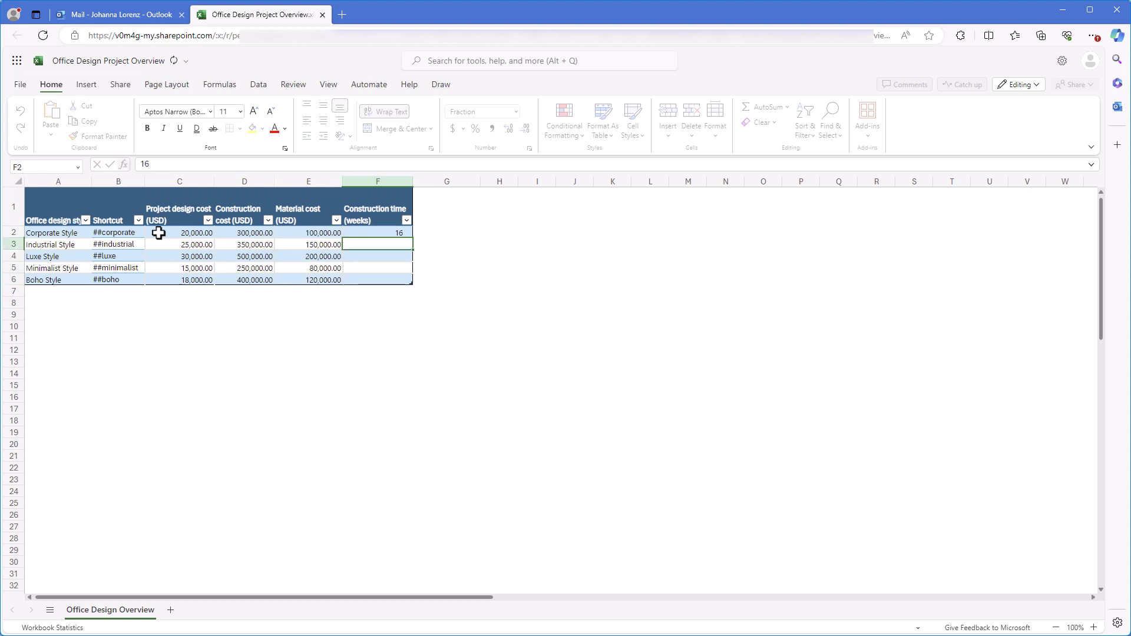
type("20 24 12 18")
key("Down")
key("Left")
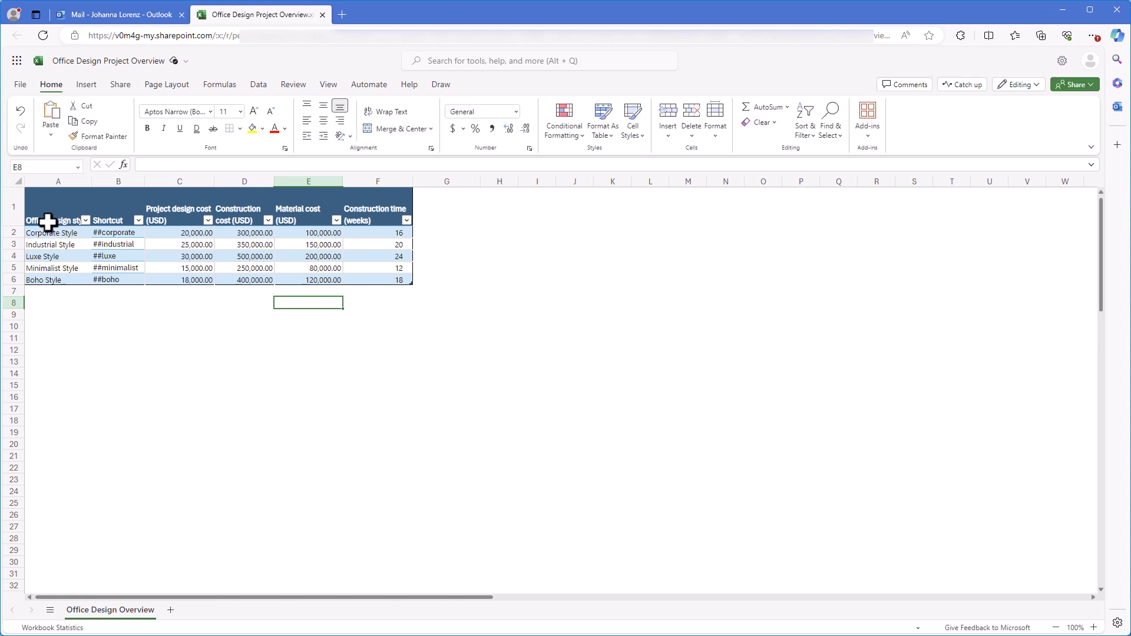
left_click_drag(38, 231, 57, 283)
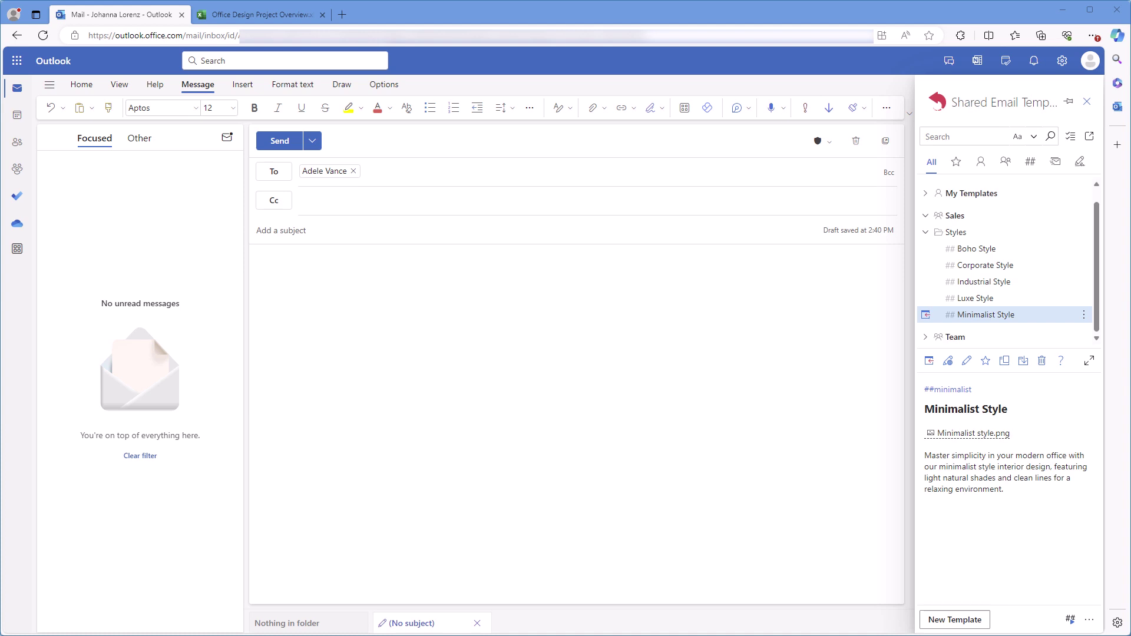
Create a new dataset in the Sales > Styles folder from its context menu.
right_click(1004, 234)
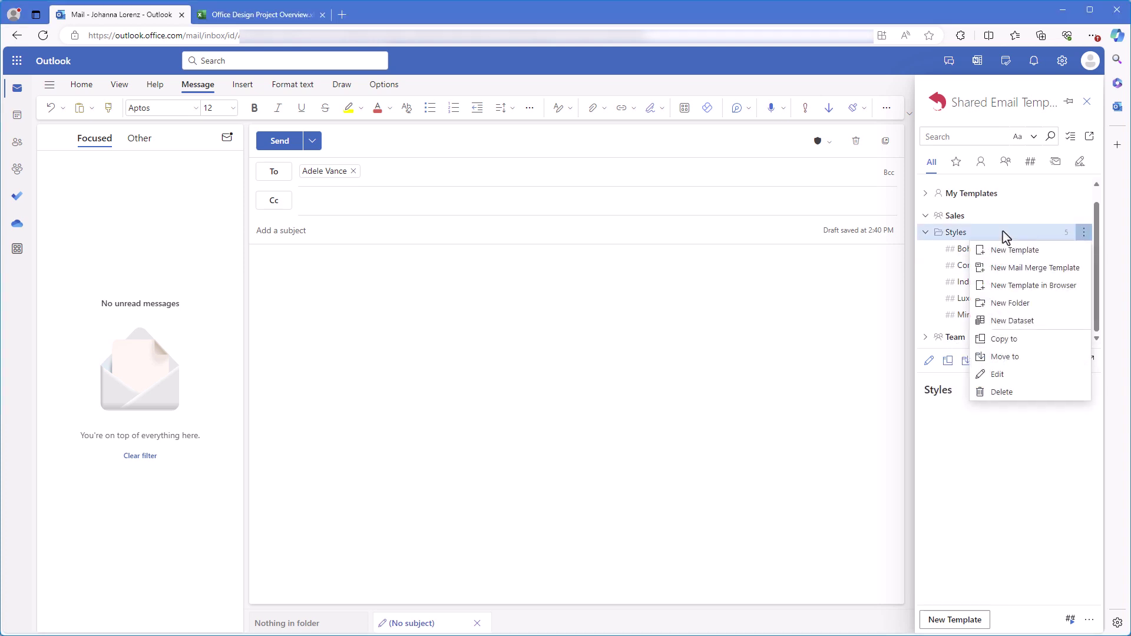
left_click(1000, 323)
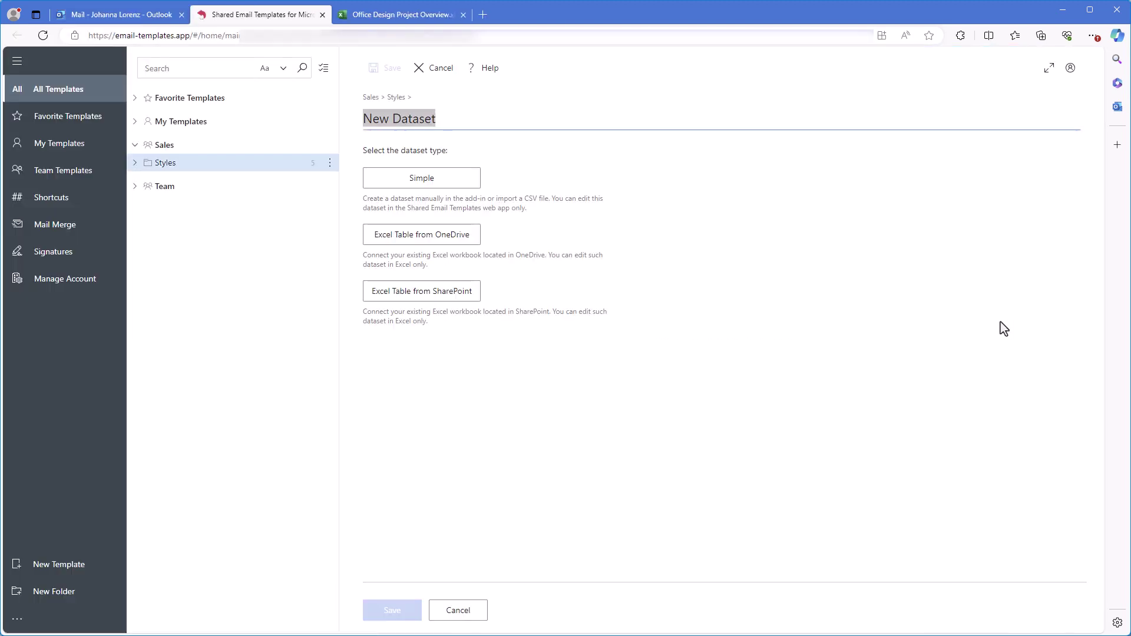
Name the dataset Styles, link it to the OneDrive workbook's Styles table, and save.
type("Styles")
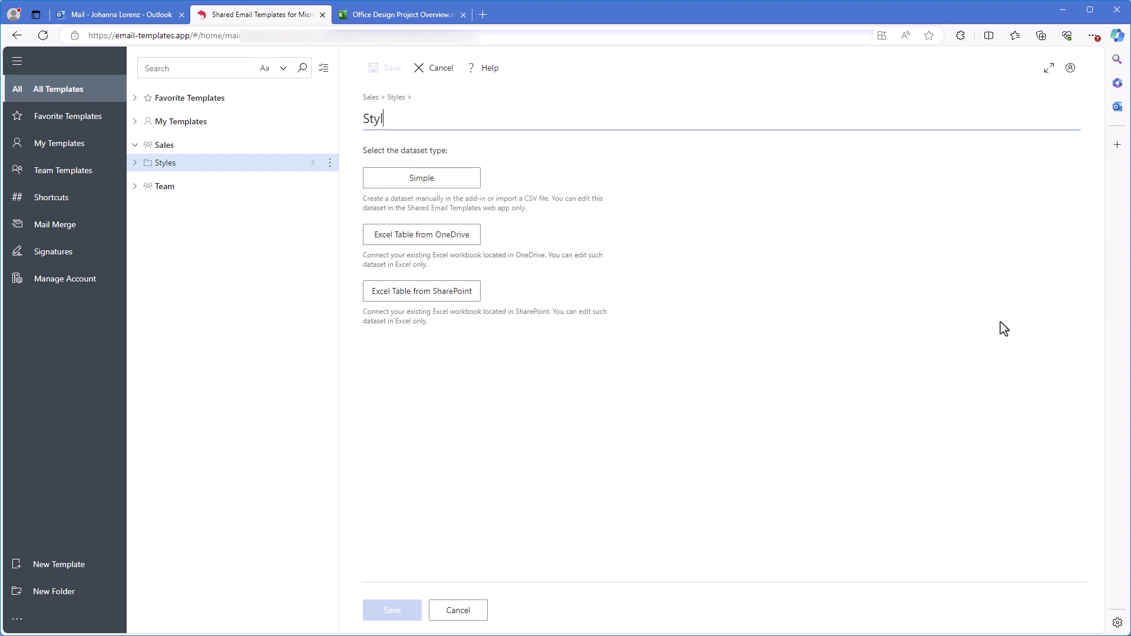
left_click(506, 252)
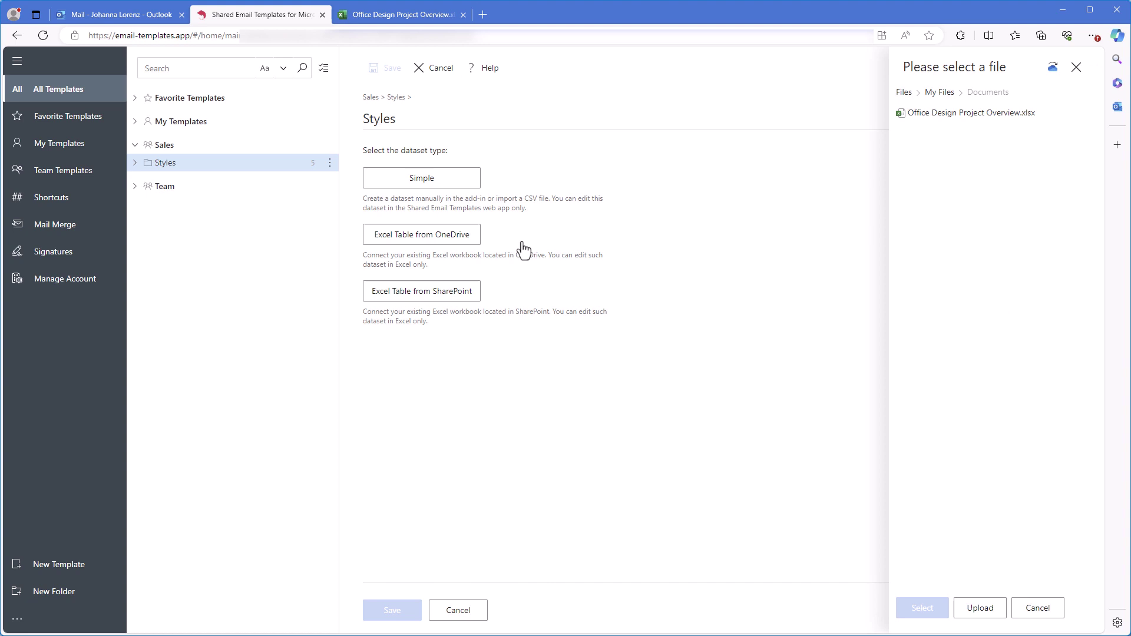
double_click(948, 115)
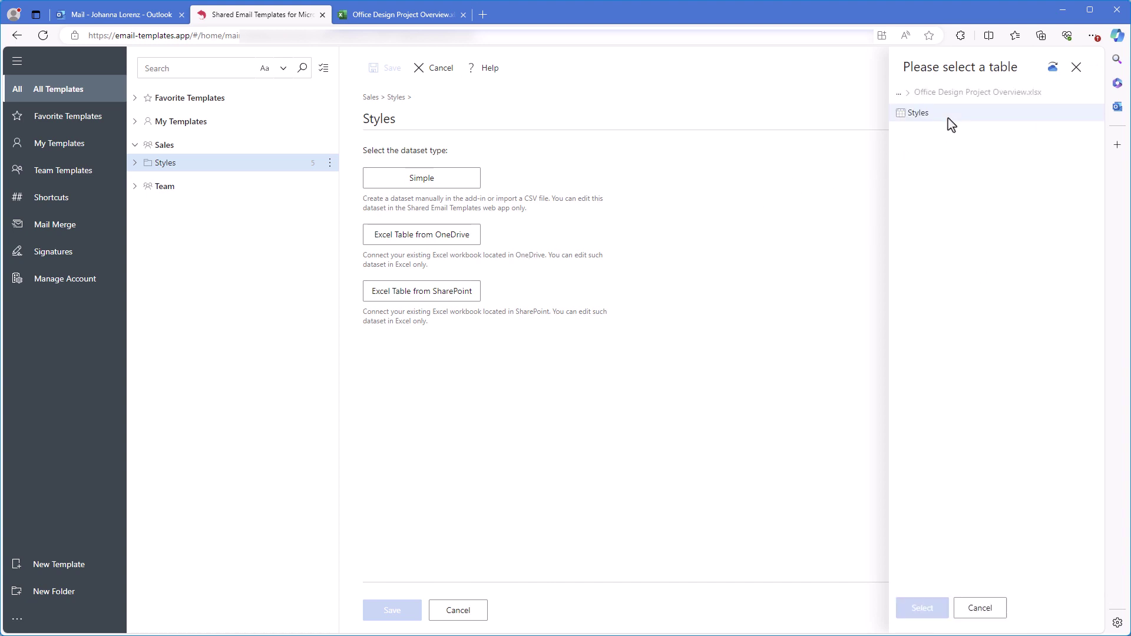
left_click(948, 115)
left_click(934, 613)
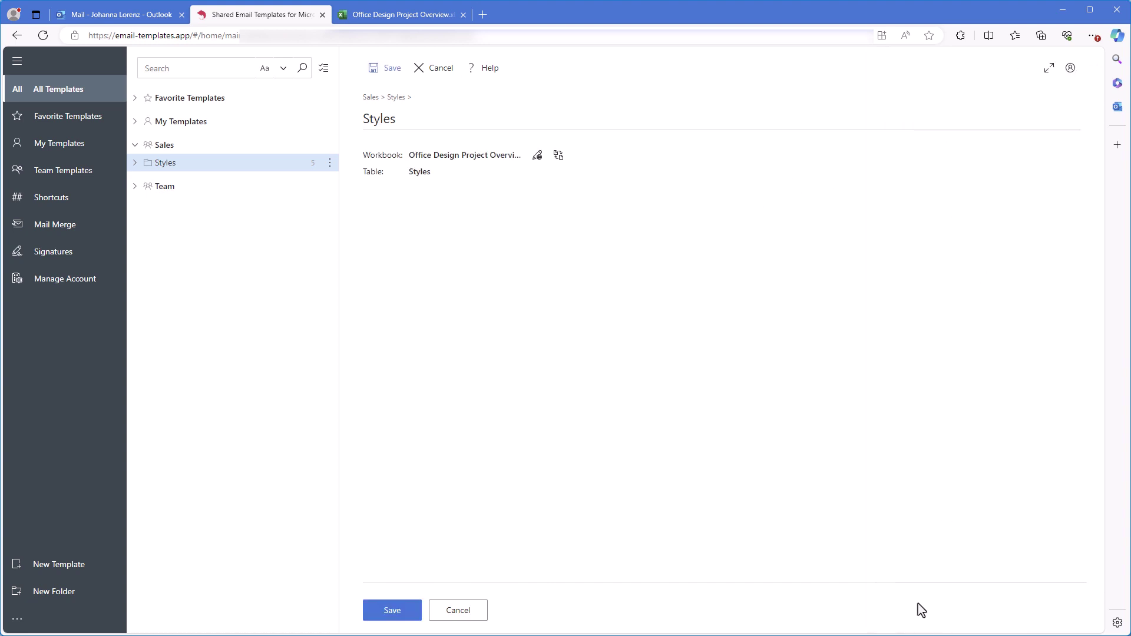
left_click(400, 613)
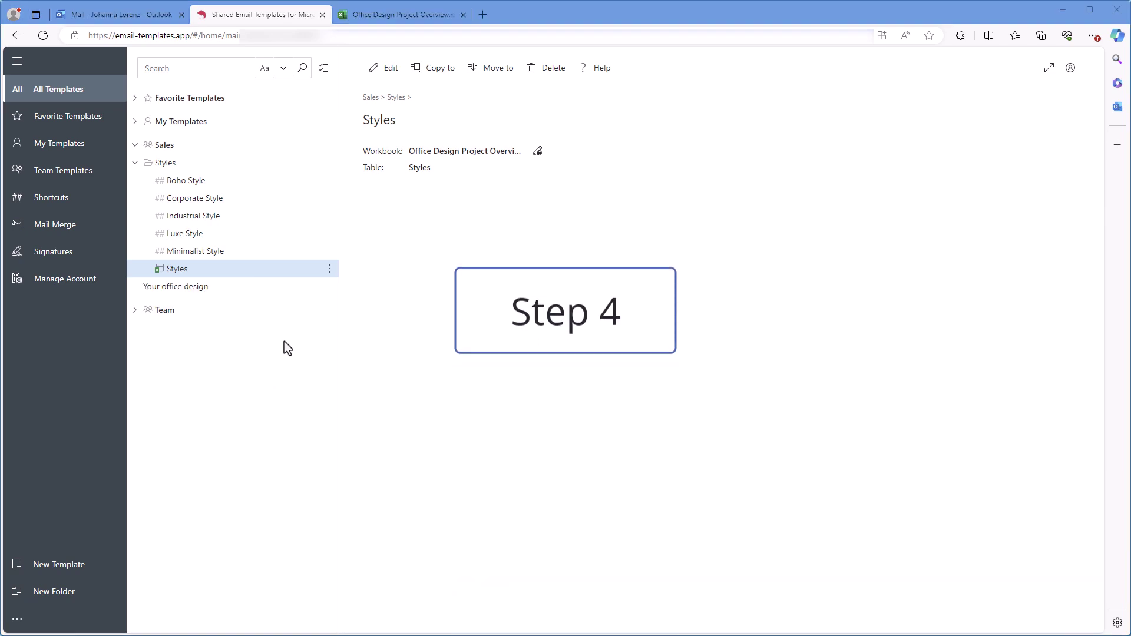
left_click(202, 292)
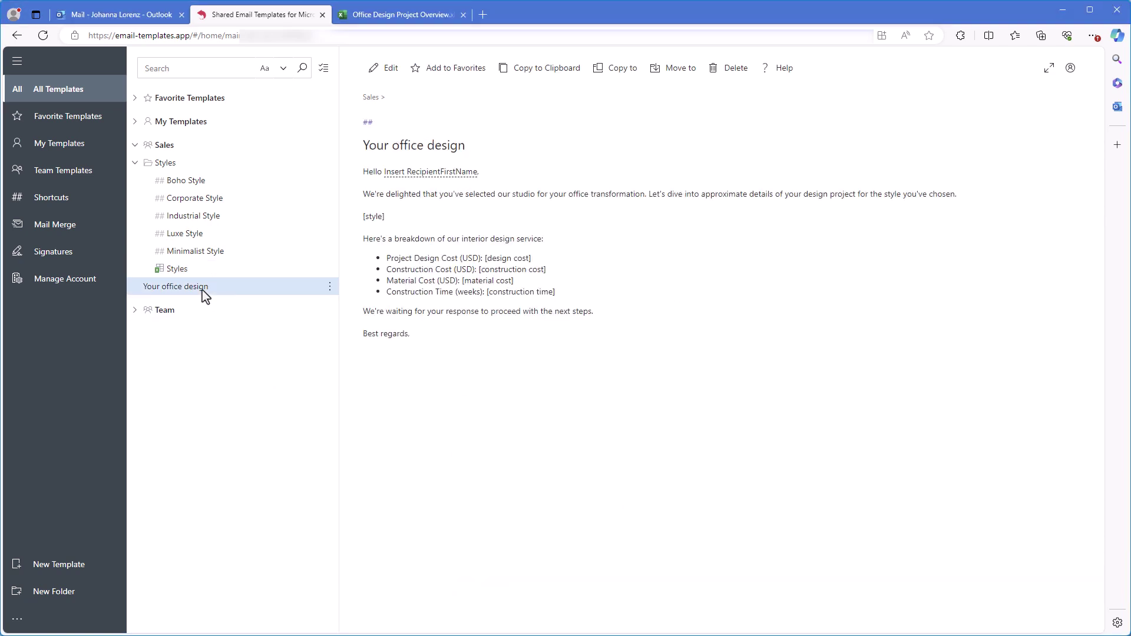
left_click(378, 77)
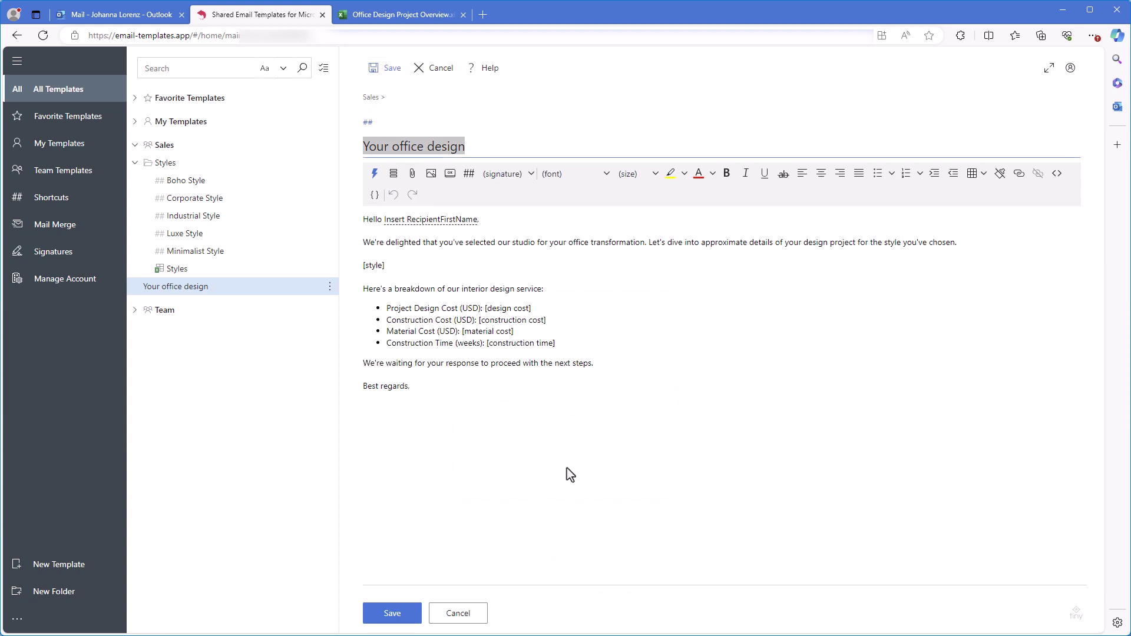
left_click(480, 270)
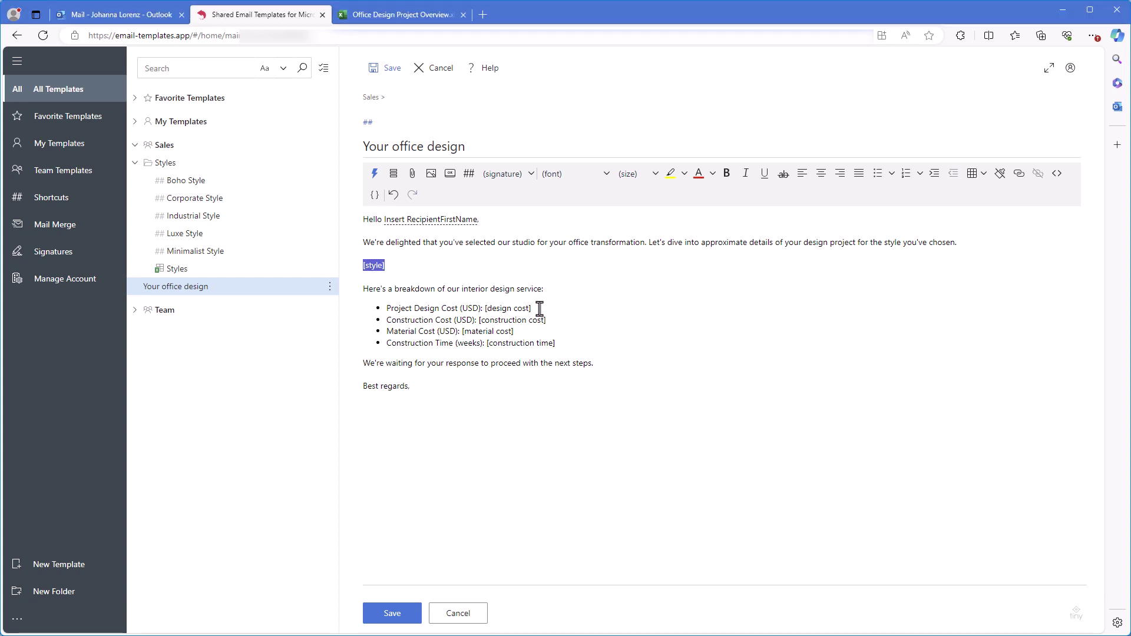
left_click_drag(531, 308, 462, 331)
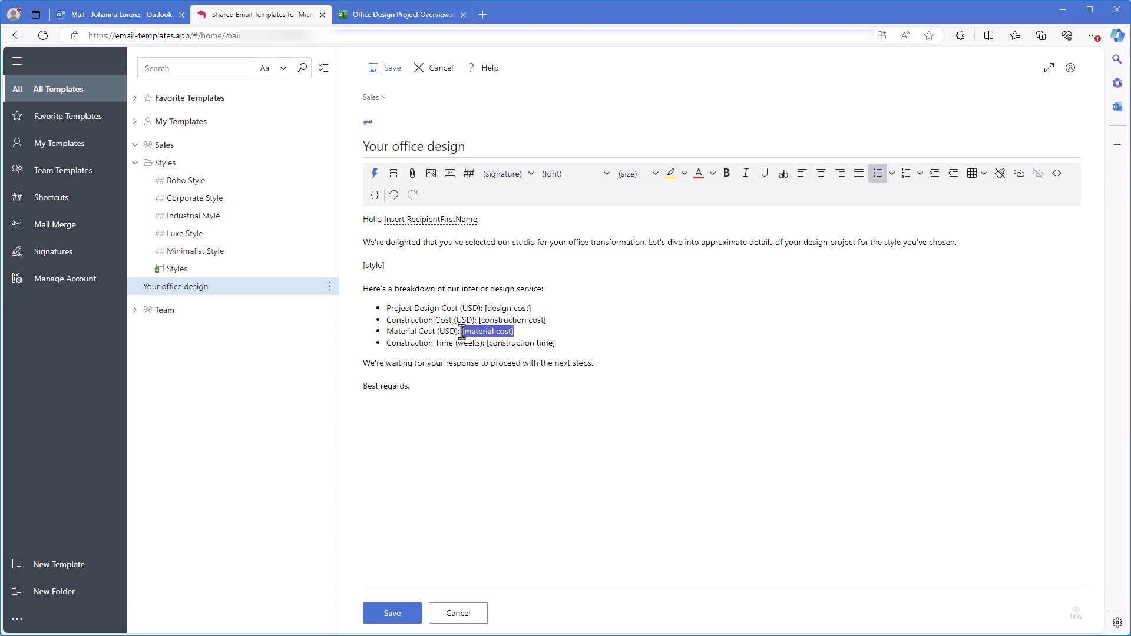
left_click_drag(554, 343, 486, 344)
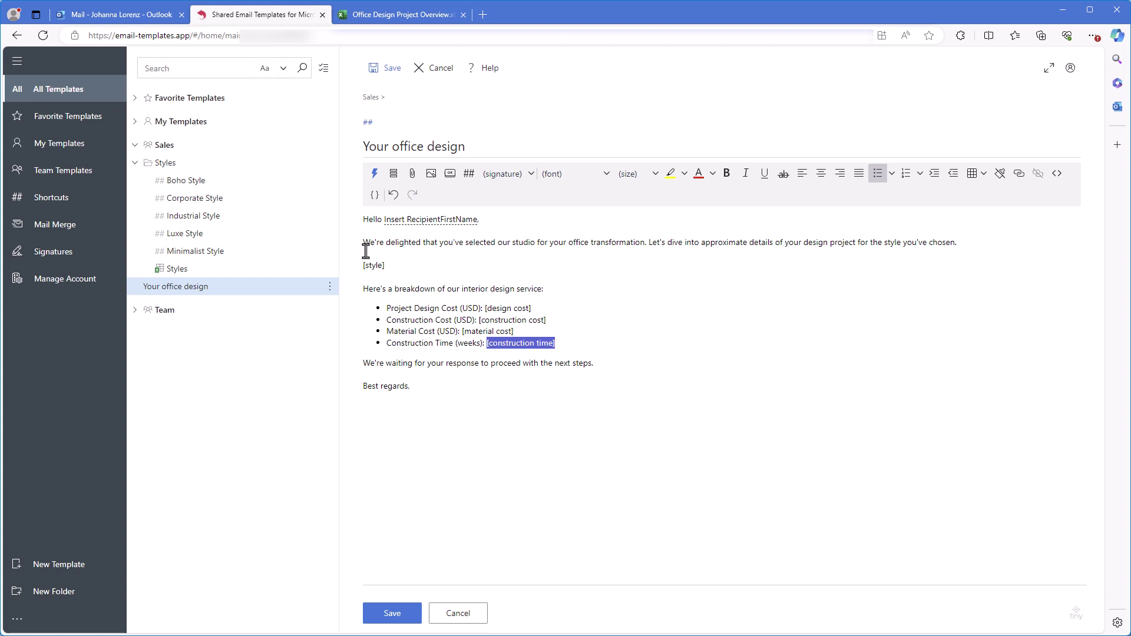
left_click_drag(406, 265, 356, 263)
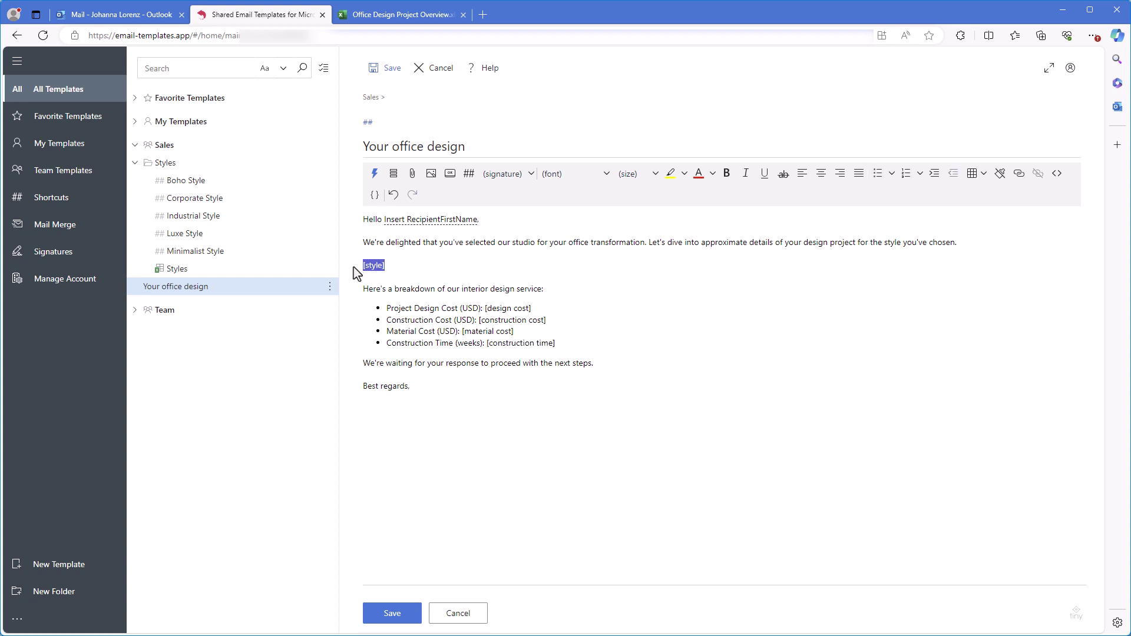
Replace [style] with a What to Enter dataset field named 'Choose a style'.
left_click(374, 173)
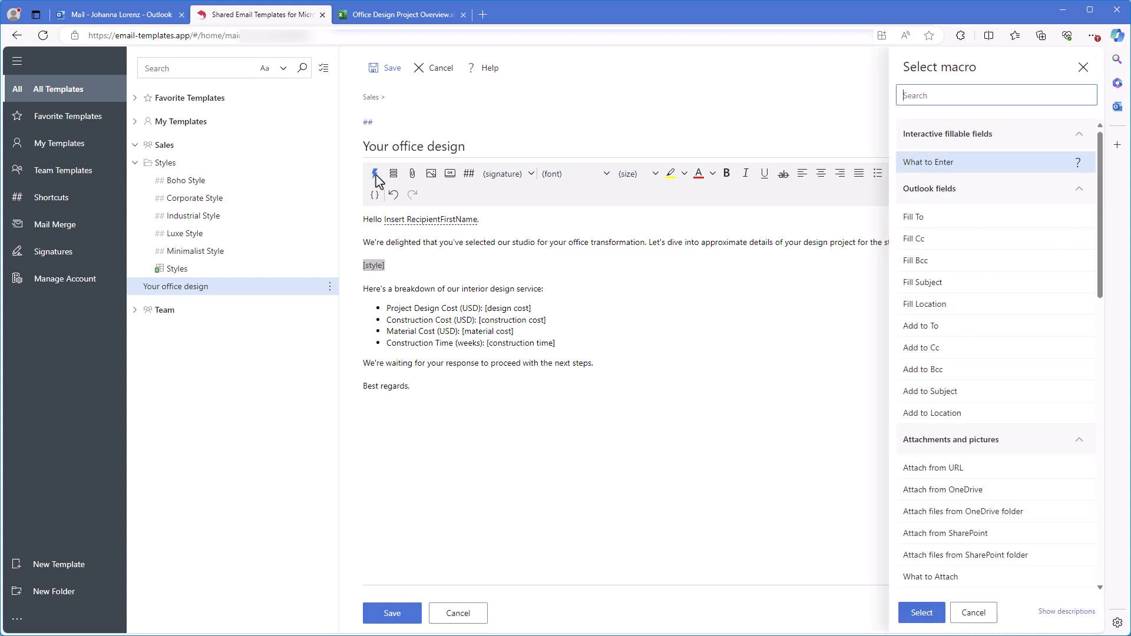
left_click(954, 165)
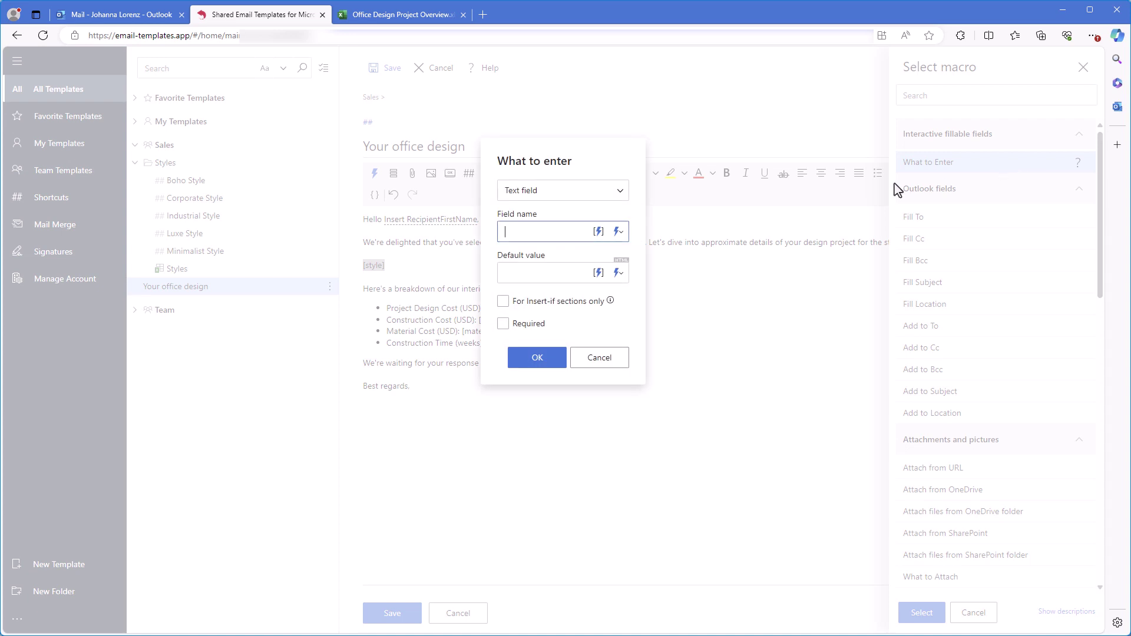
left_click(604, 194)
left_click(564, 298)
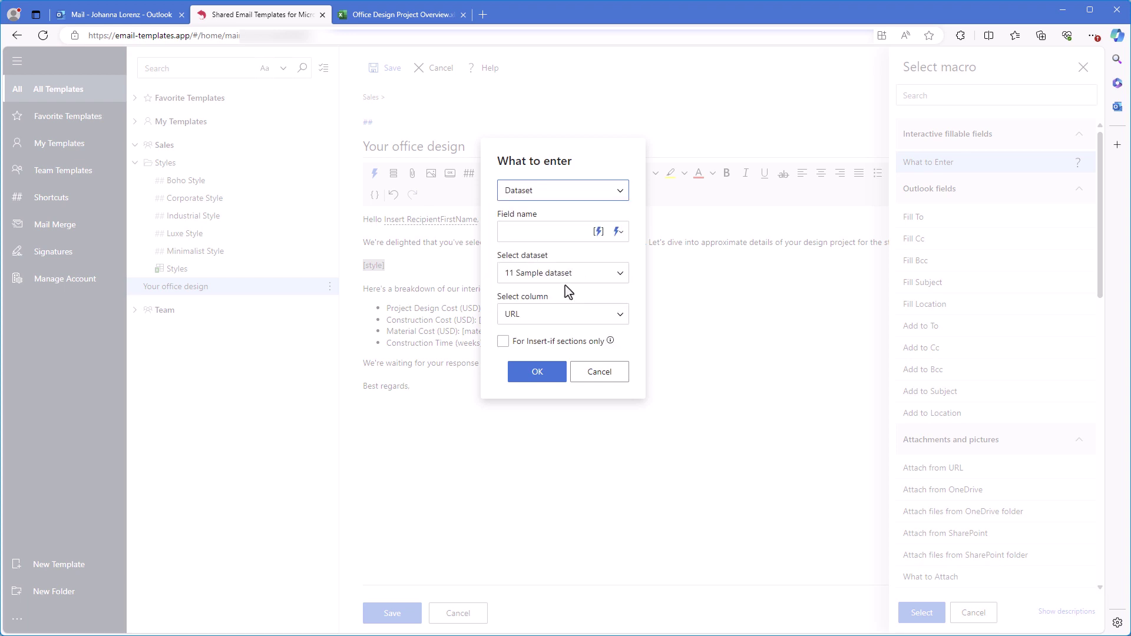
left_click(550, 232)
type("Choose a")
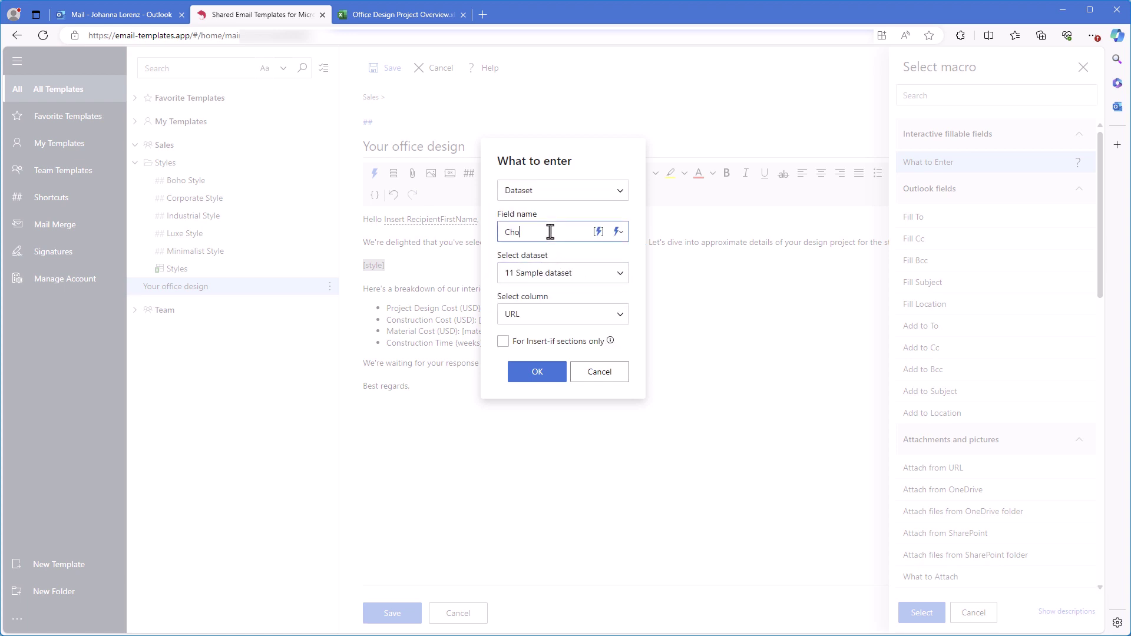
type(" style")
Source the field from the Styles dataset's Shortcut column, insert it, and save the template.
left_click(627, 273)
left_click(569, 391)
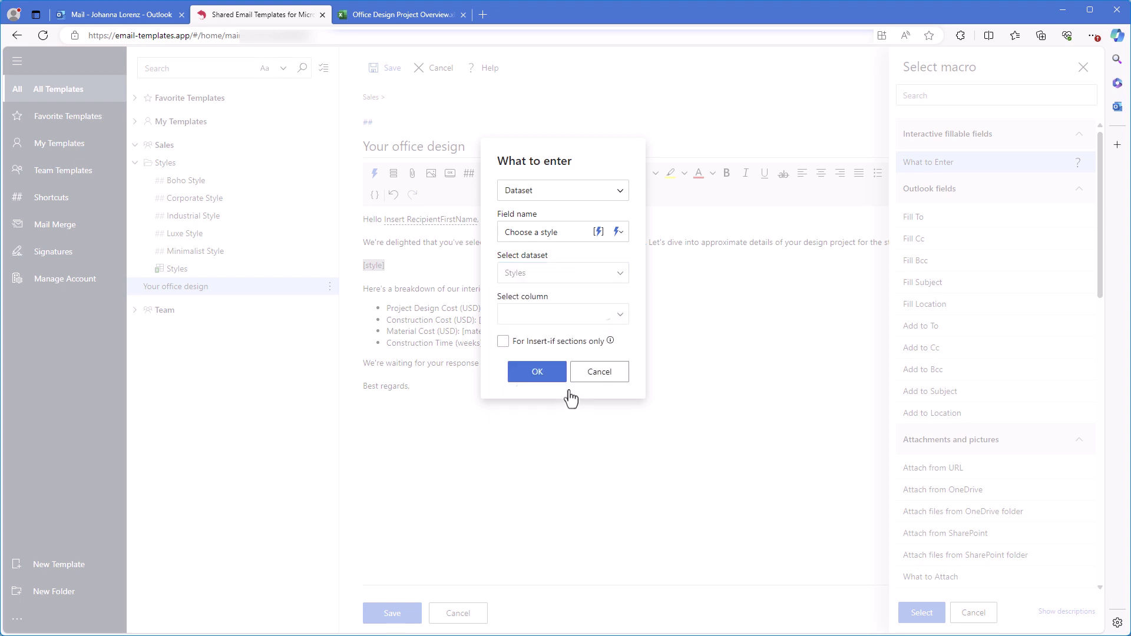
left_click(624, 324)
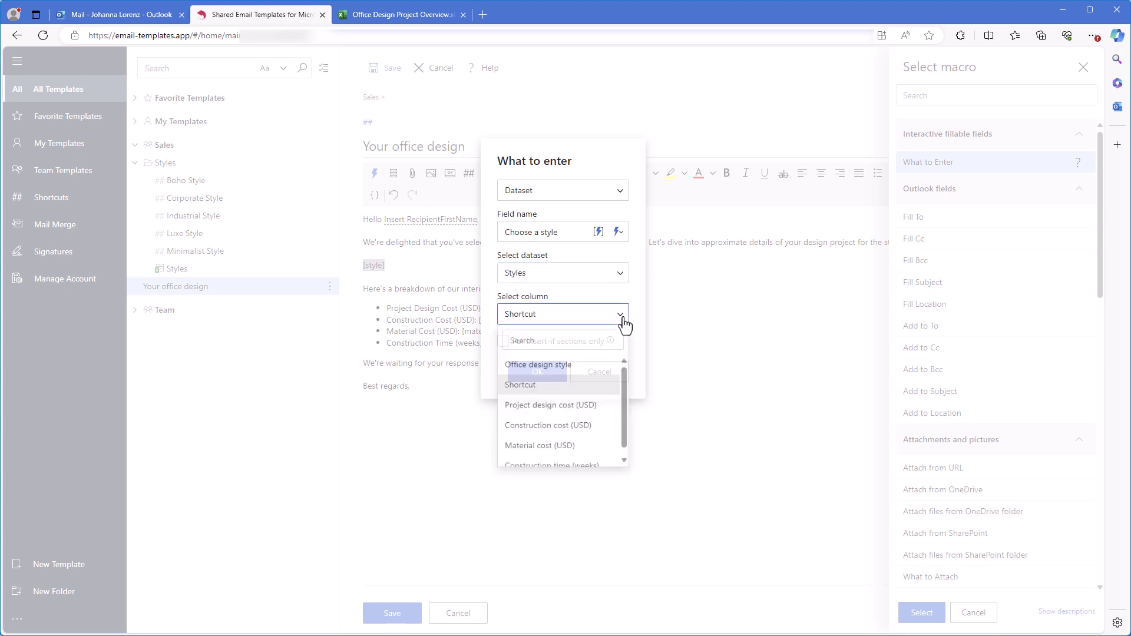
left_click(597, 389)
left_click(536, 372)
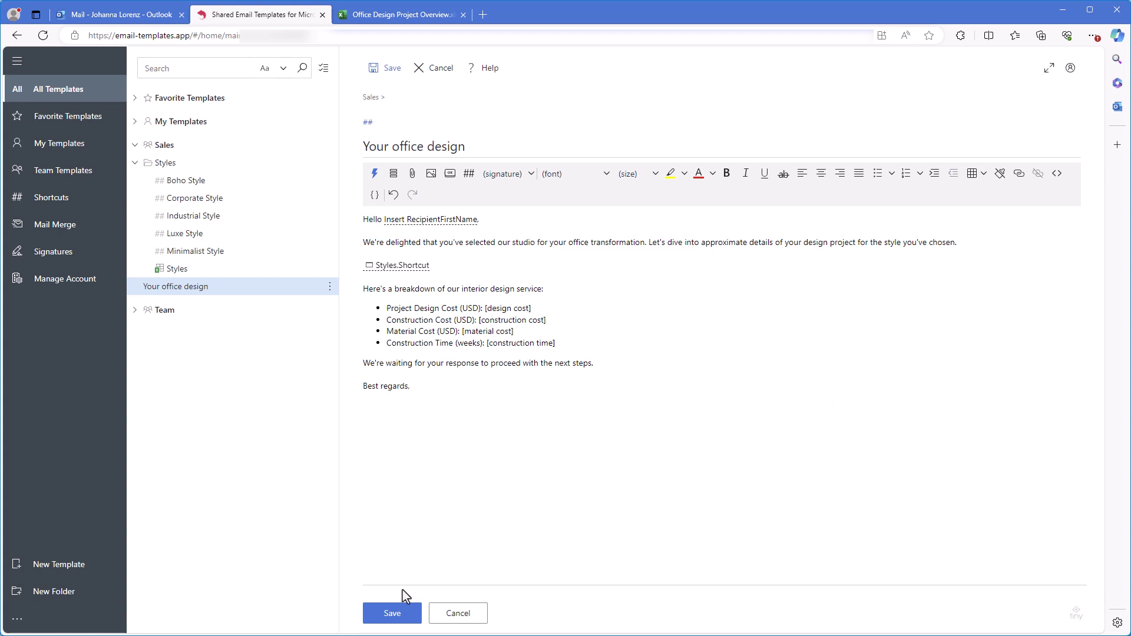
left_click(407, 617)
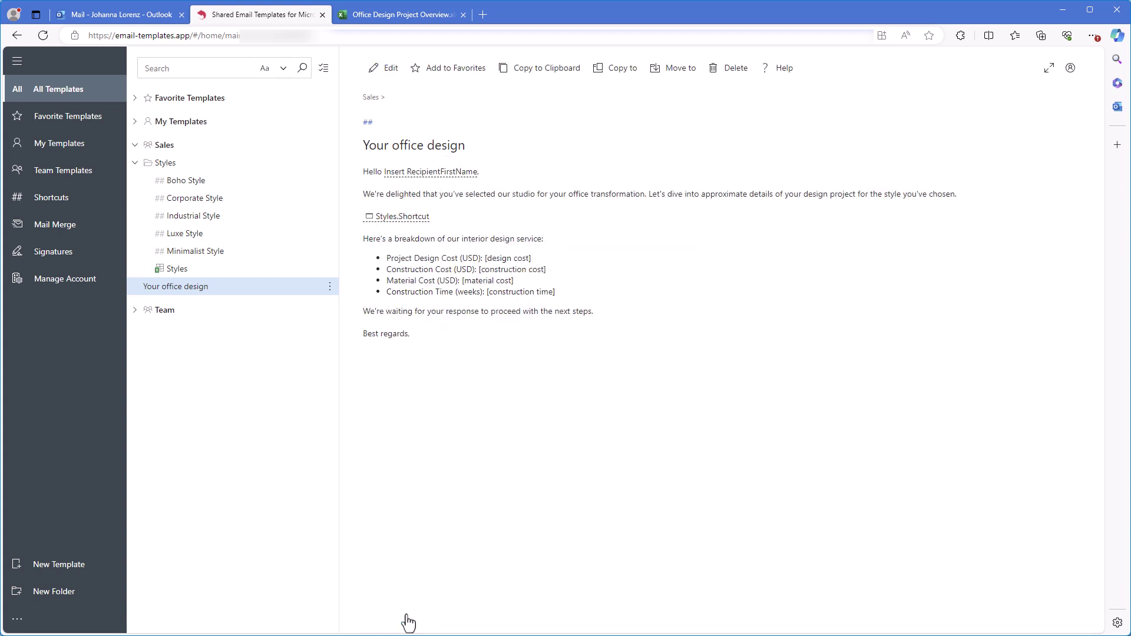
Insert Your office design into the Outlook draft with Corporate Style chosen and review the result.
left_click(126, 18)
scroll(1066, 273, "down", 2)
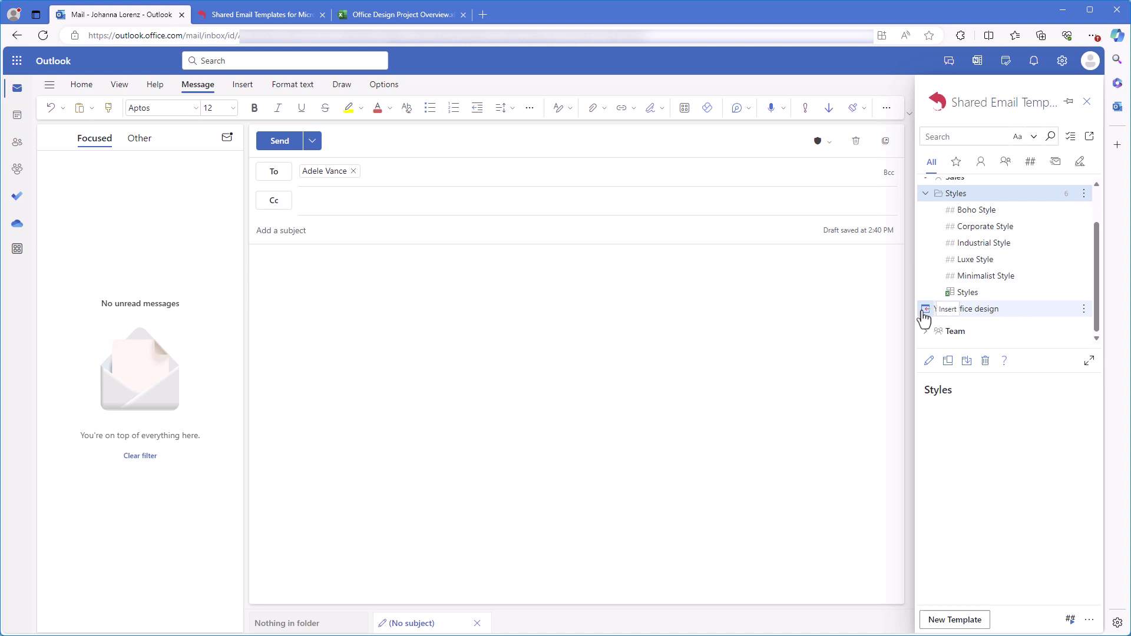
left_click(925, 310)
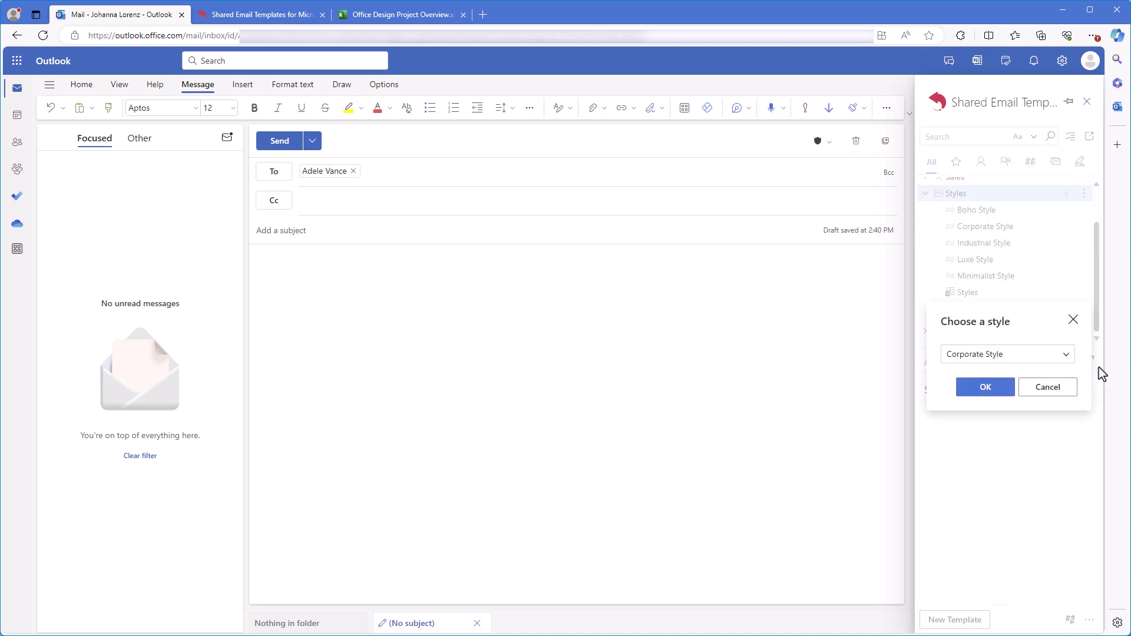
left_click(1009, 391)
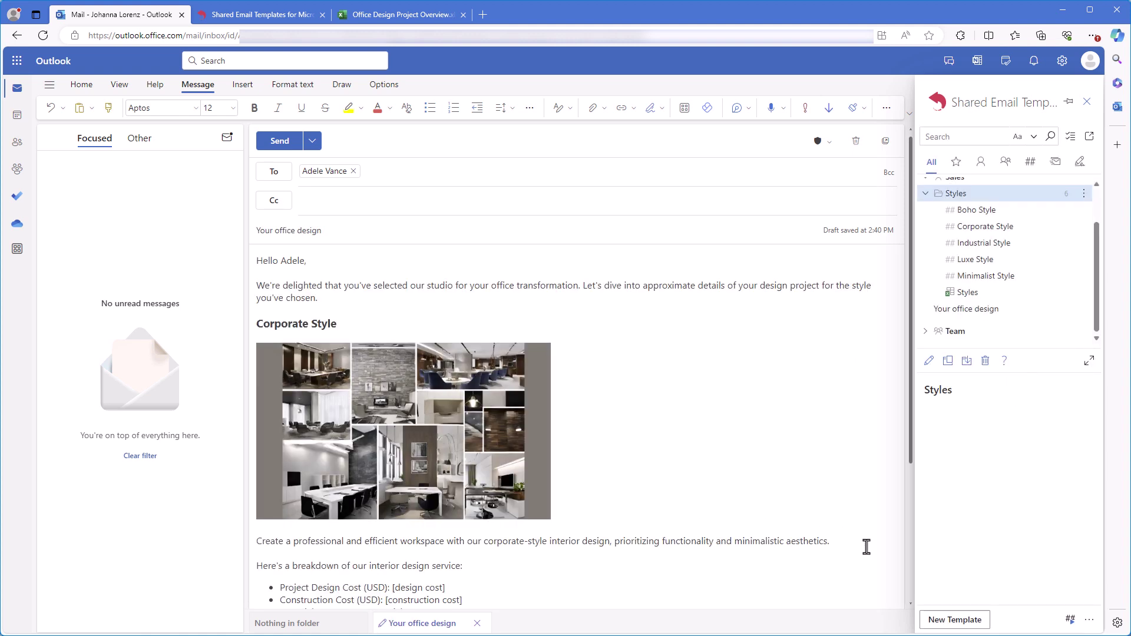
left_click_drag(866, 547, 256, 319)
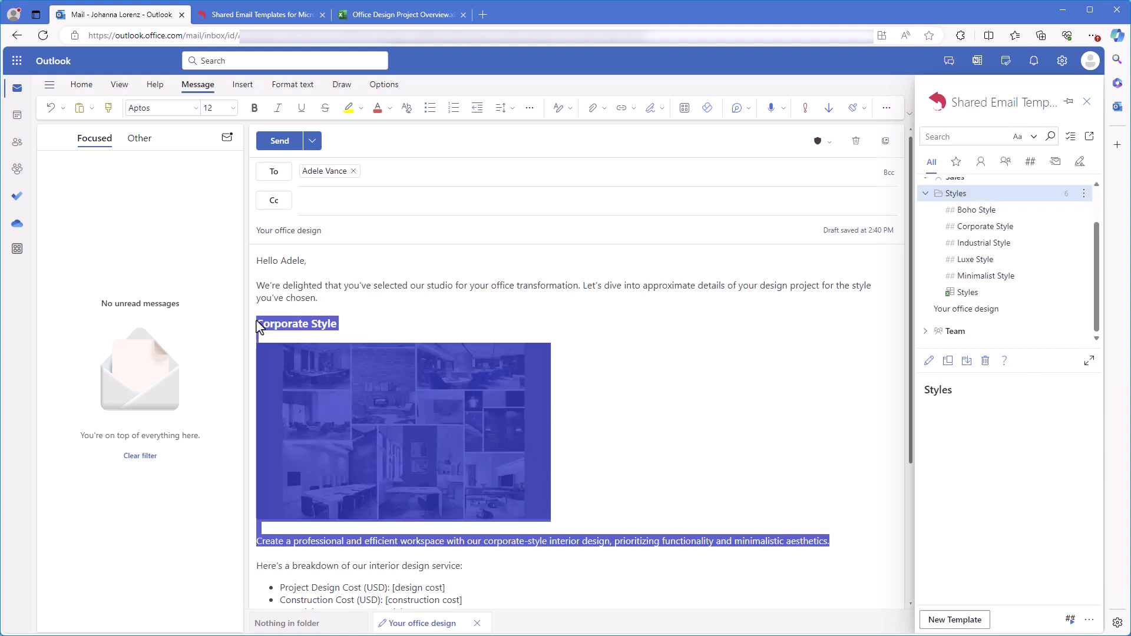
left_click(719, 430)
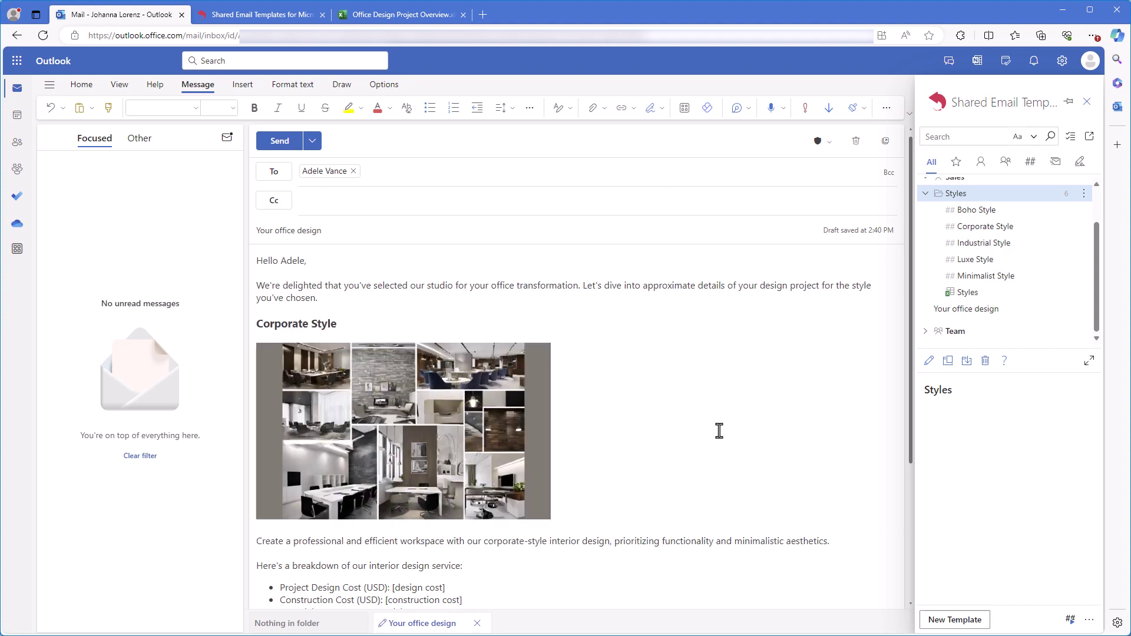
Replace [design cost] with a field copied from 'Choose a style' using the Project design cost (USD) column.
left_click(262, 16)
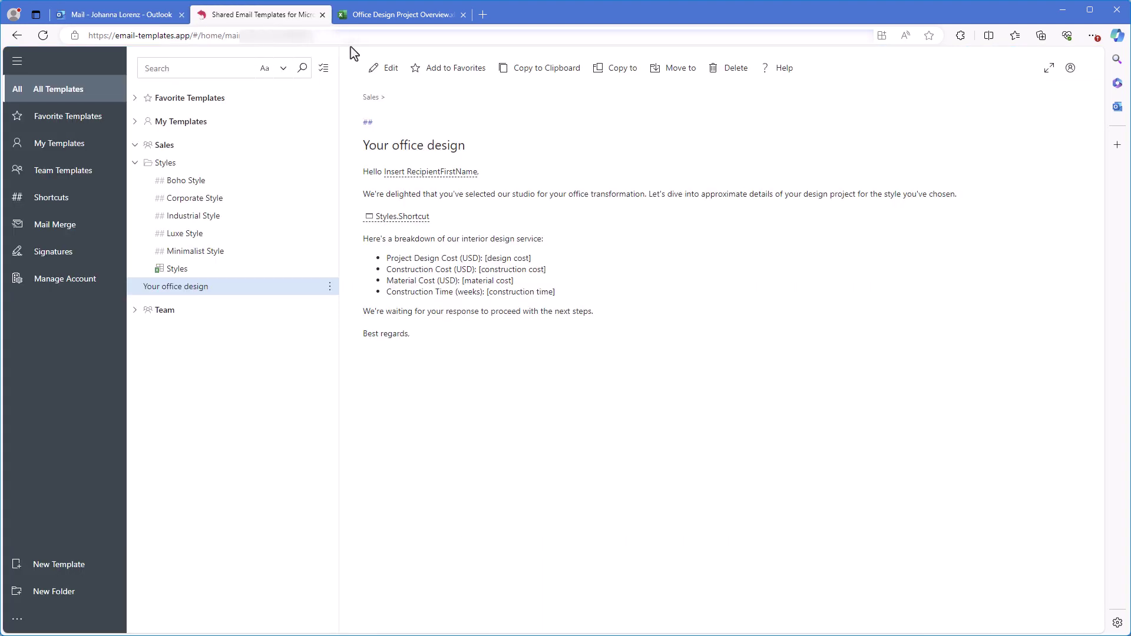
left_click(389, 70)
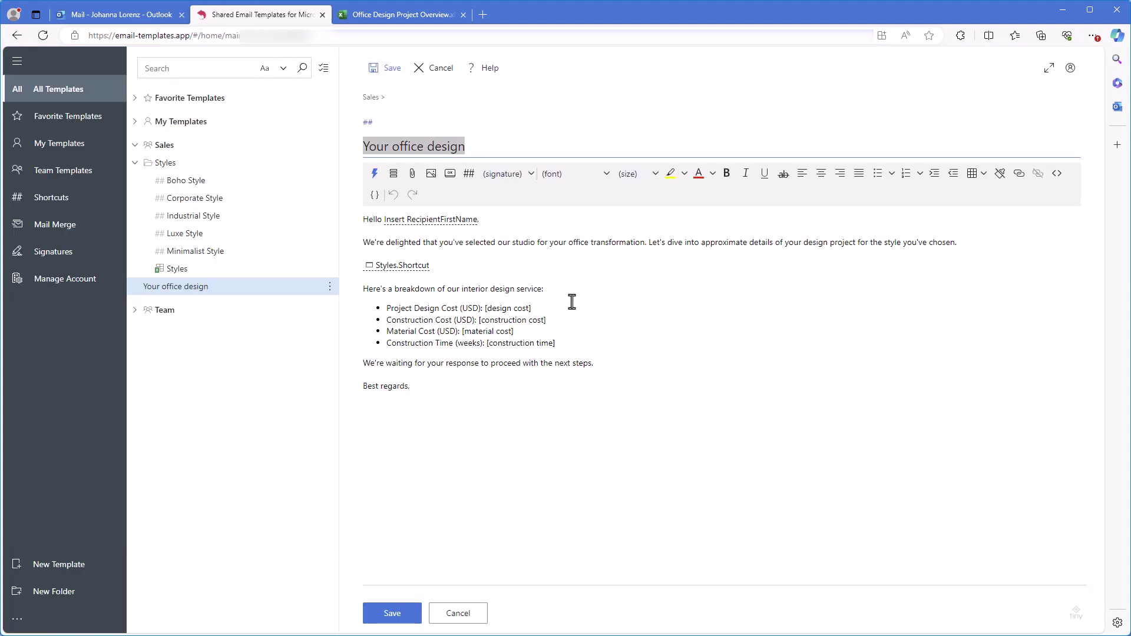
left_click_drag(532, 308, 485, 308)
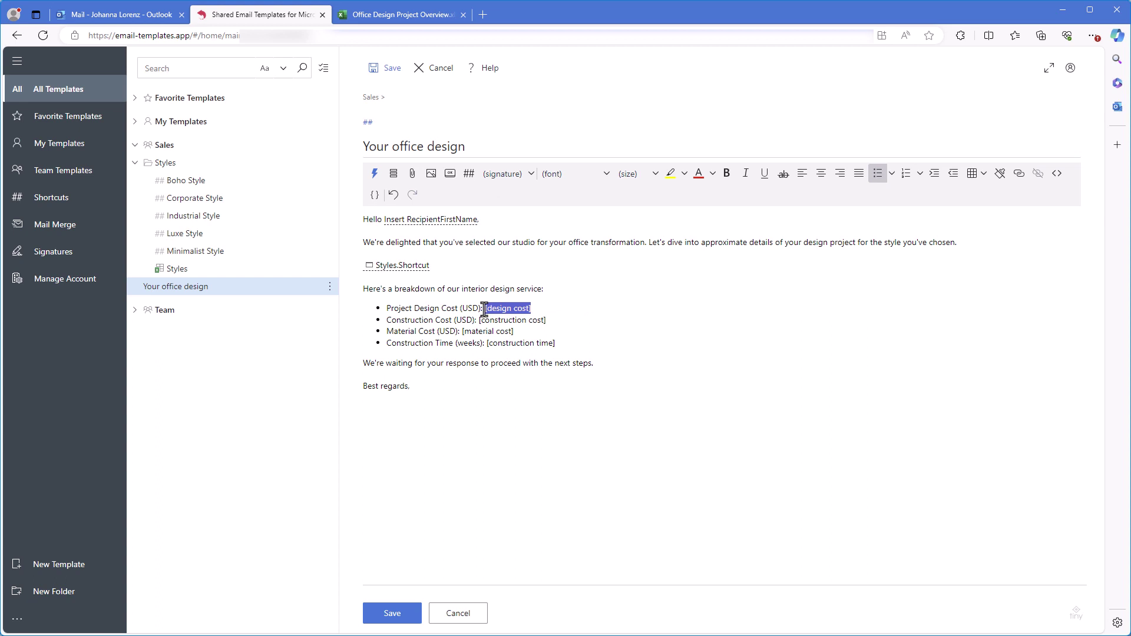
left_click(374, 173)
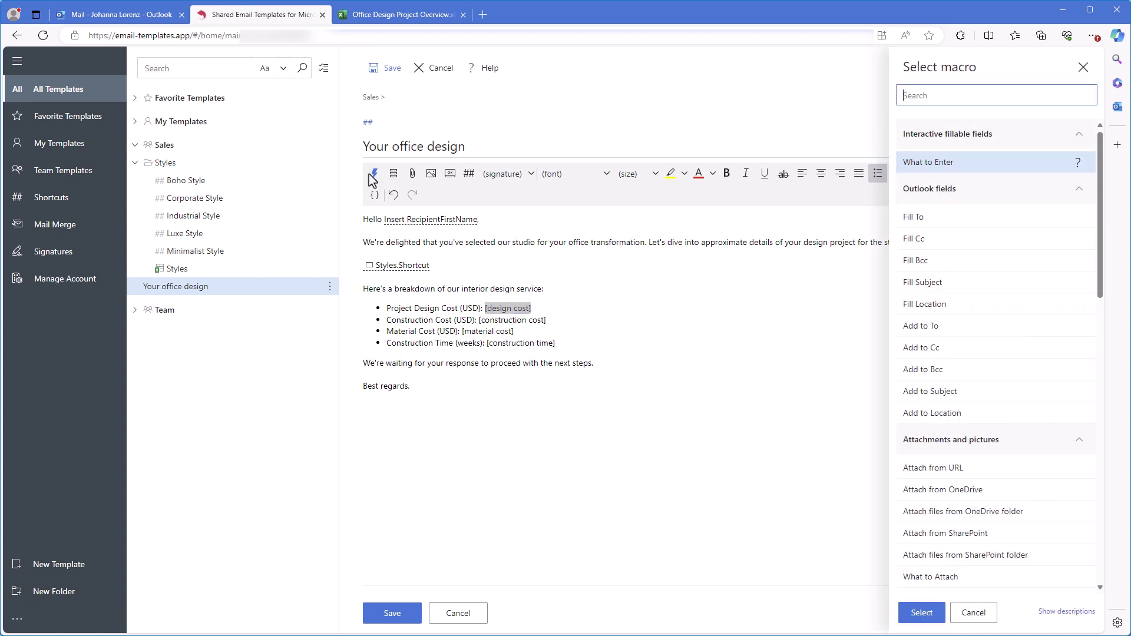
left_click(1003, 168)
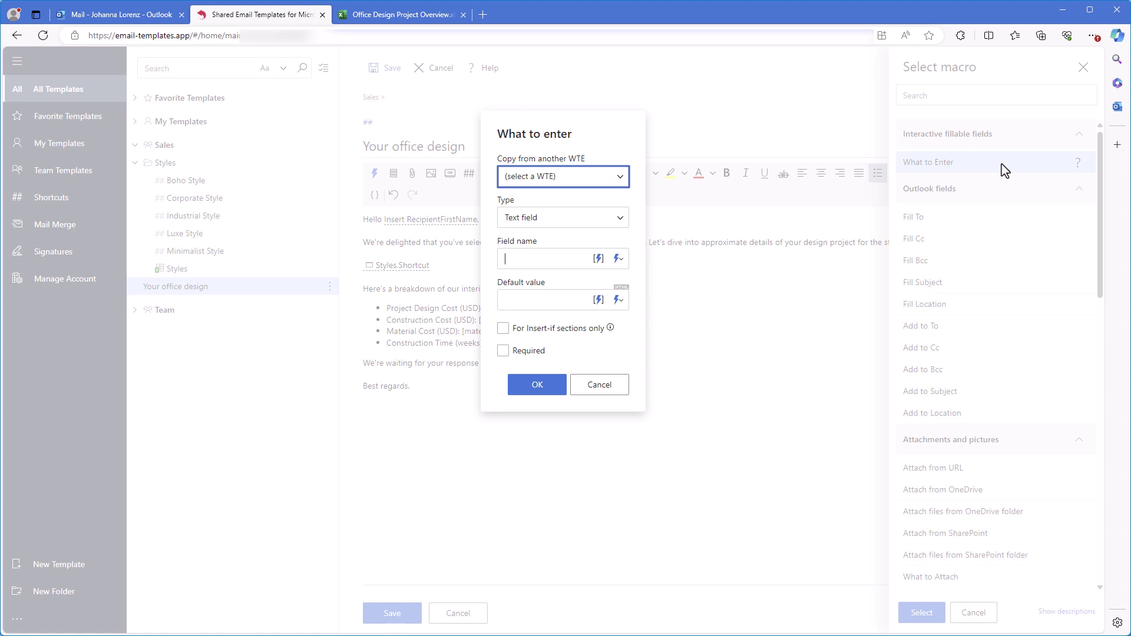
left_click(621, 177)
left_click(595, 223)
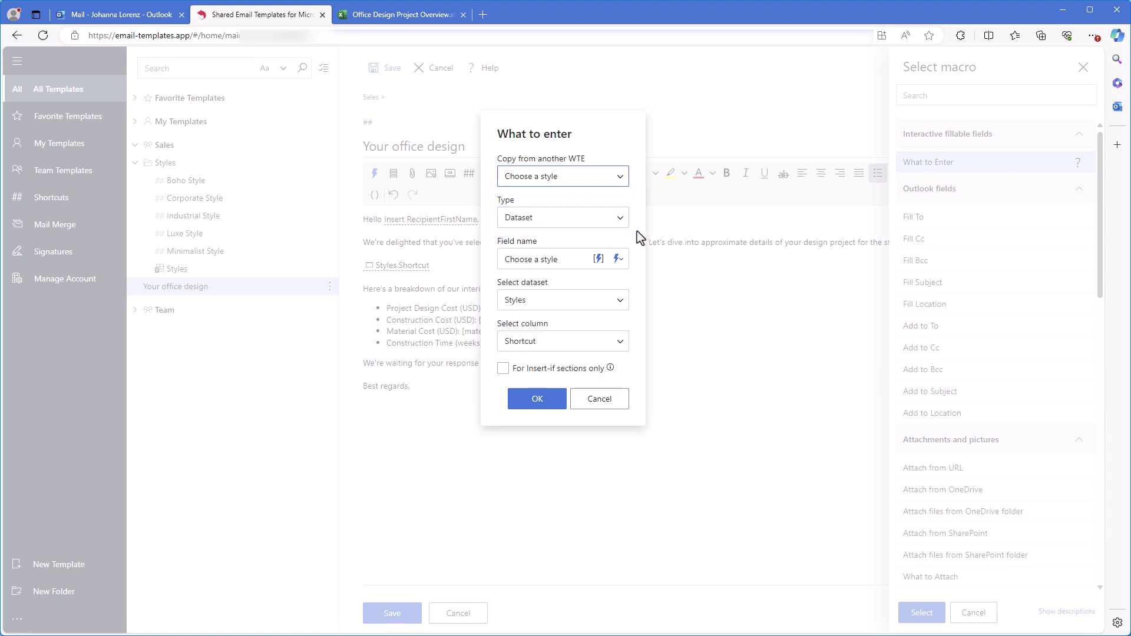
left_click(622, 345)
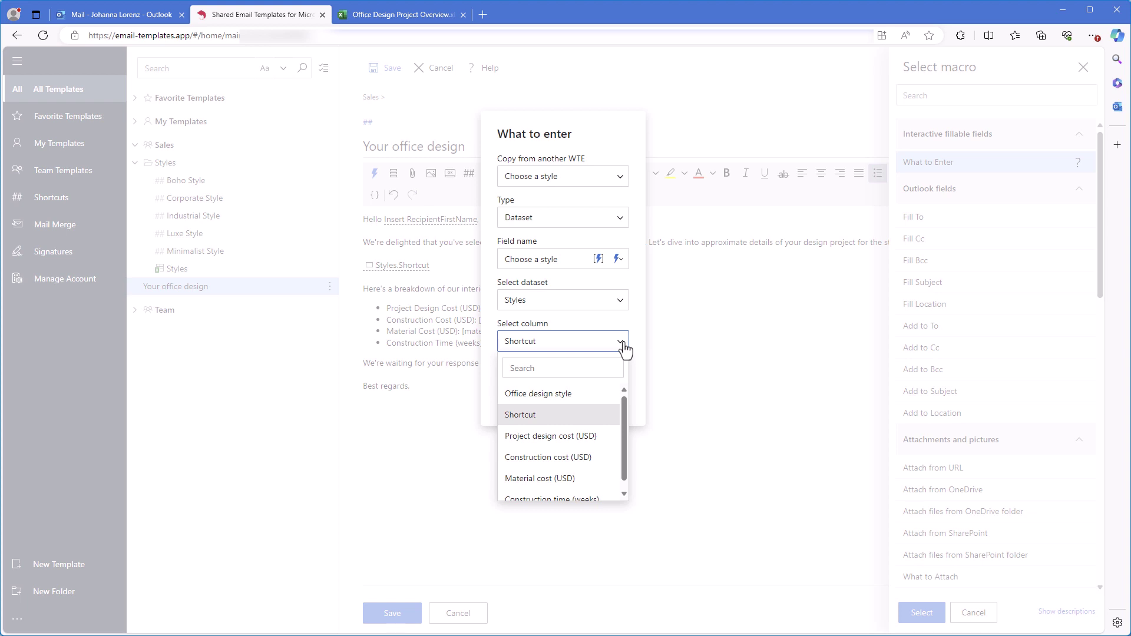
left_click(598, 439)
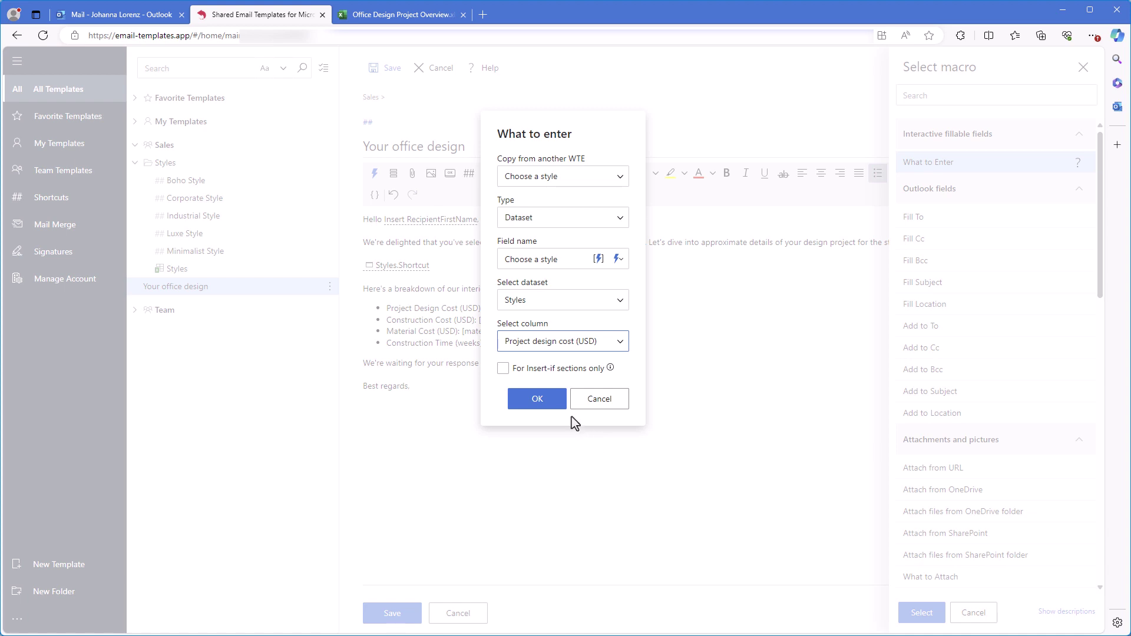
left_click(557, 403)
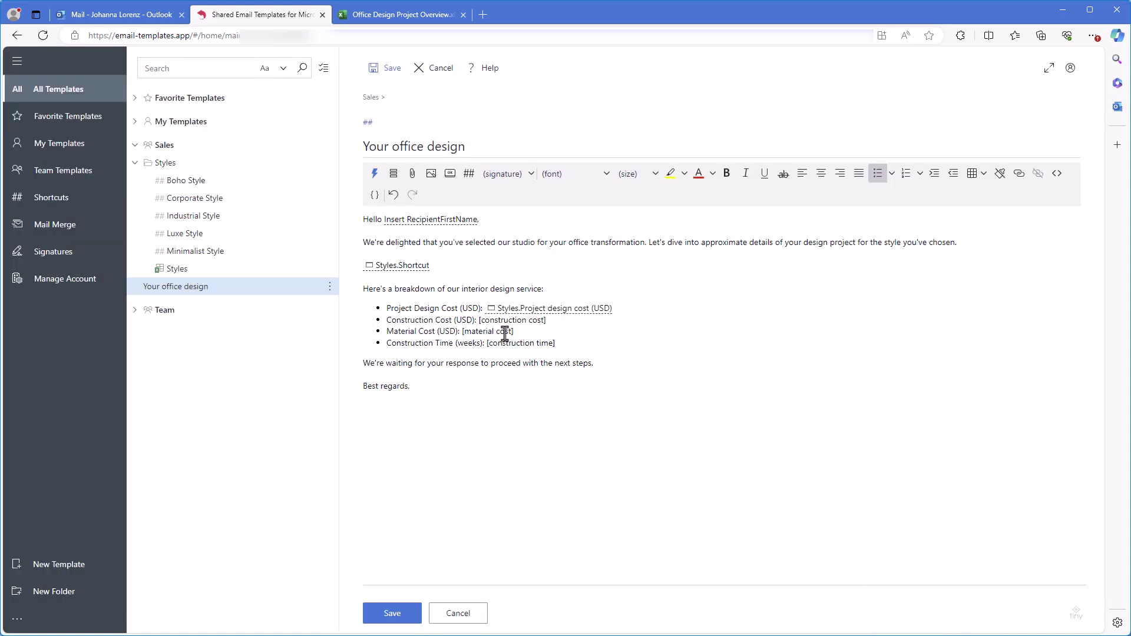
Replace [construction cost] with a 'Choose a style'-based field using the Construction cost (USD) column.
left_click_drag(547, 320, 478, 320)
left_click(391, 174)
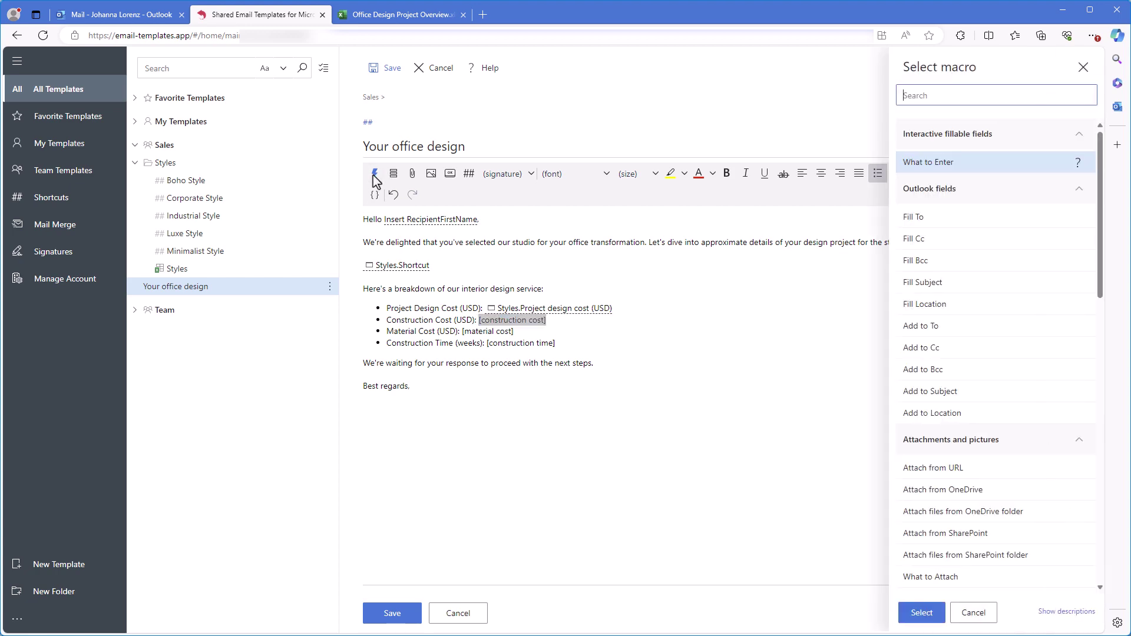
left_click(1004, 165)
left_click(589, 177)
left_click(589, 217)
left_click(620, 342)
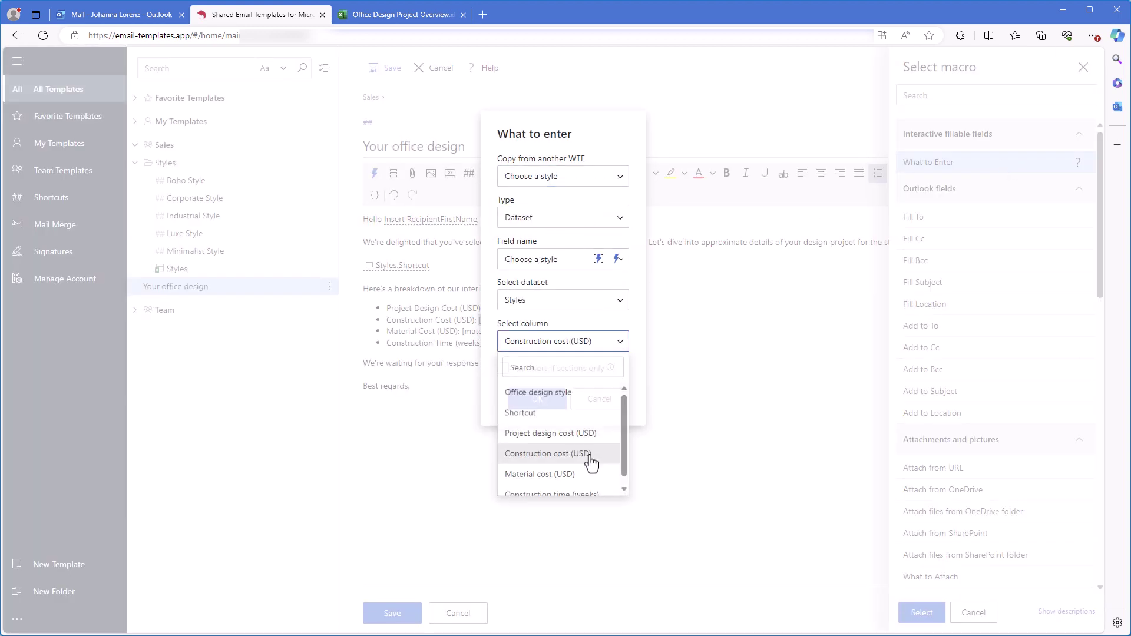
left_click(518, 454)
left_click(537, 398)
Replace [material cost] with a 'Choose a style'-based field using the Material cost (USD) column.
left_click_drag(515, 331, 462, 332)
left_click(374, 173)
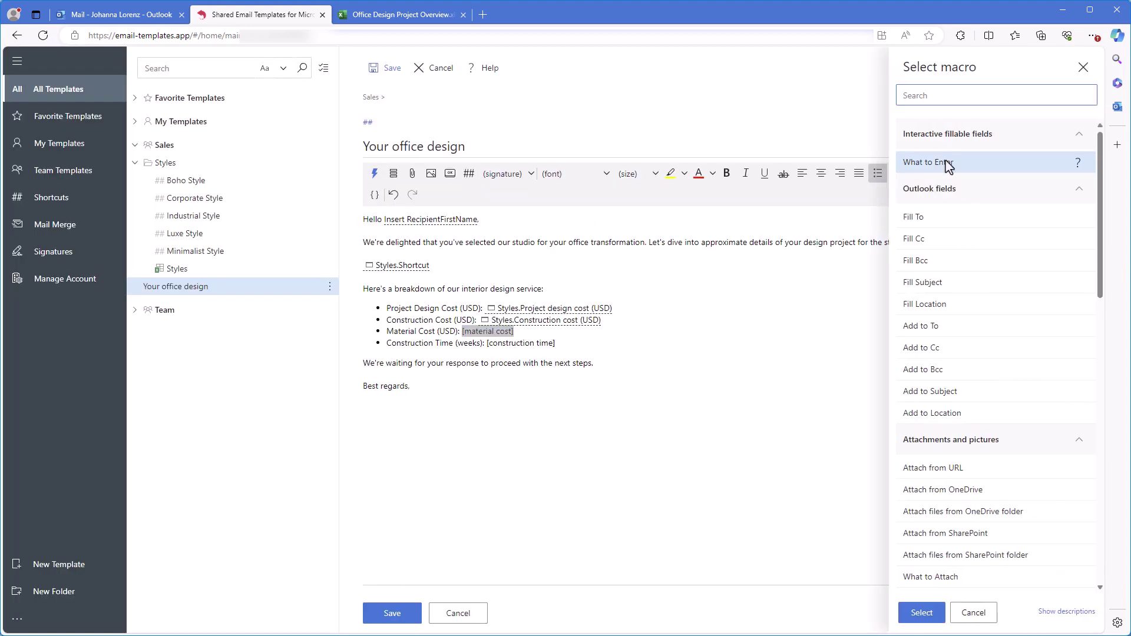
left_click(1003, 162)
left_click(589, 176)
left_click(589, 217)
left_click(612, 348)
left_click(540, 478)
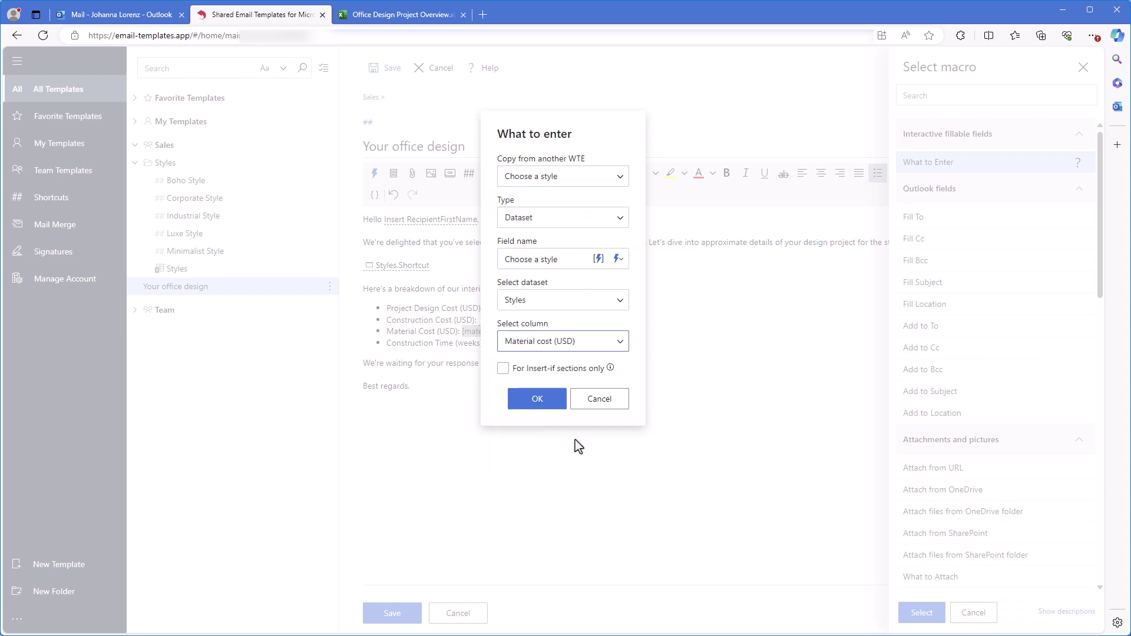
left_click(532, 397)
Replace [construction time] with a Construction time (weeks) field, then save the template.
left_click_drag(555, 343, 486, 343)
left_click(374, 173)
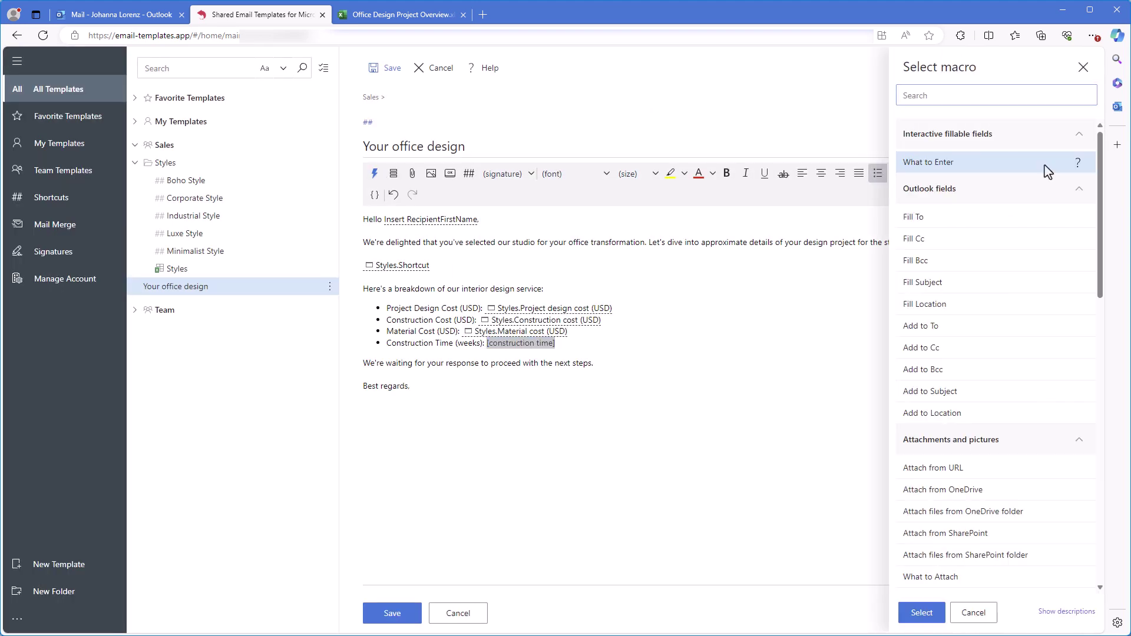
left_click(1003, 162)
left_click(589, 176)
left_click(588, 217)
left_click(617, 341)
left_click(583, 496)
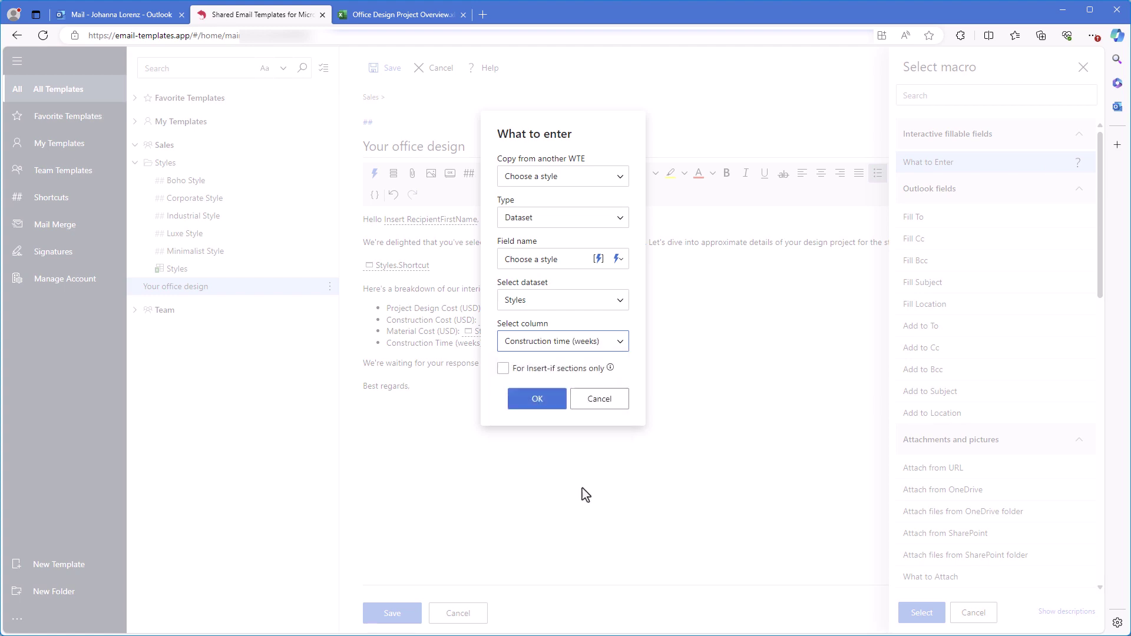
left_click(549, 398)
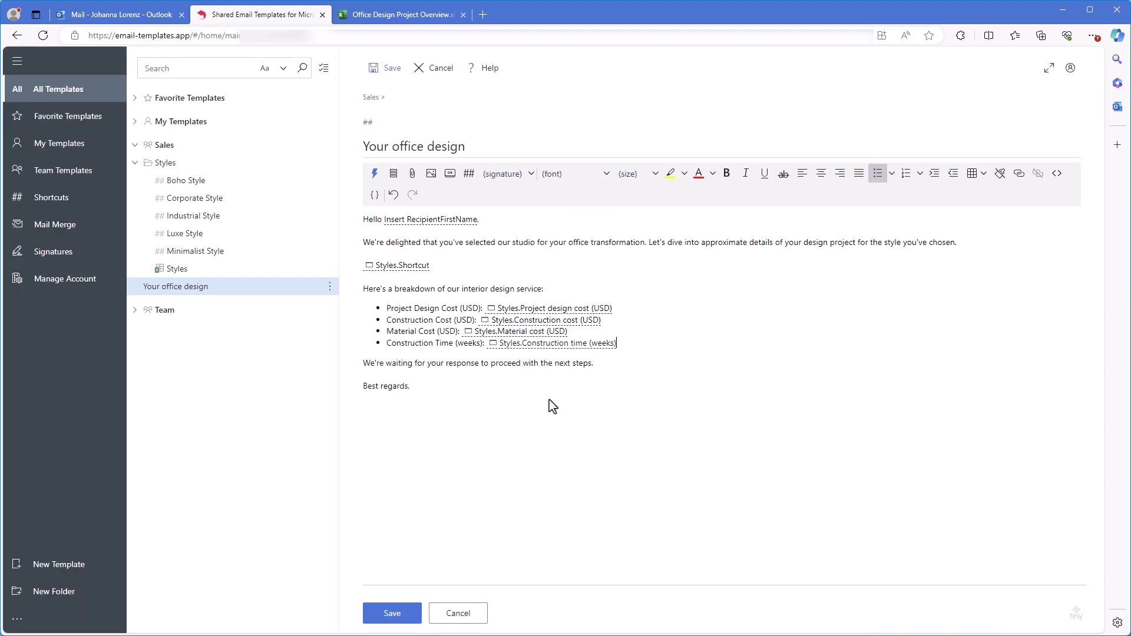
left_click(399, 617)
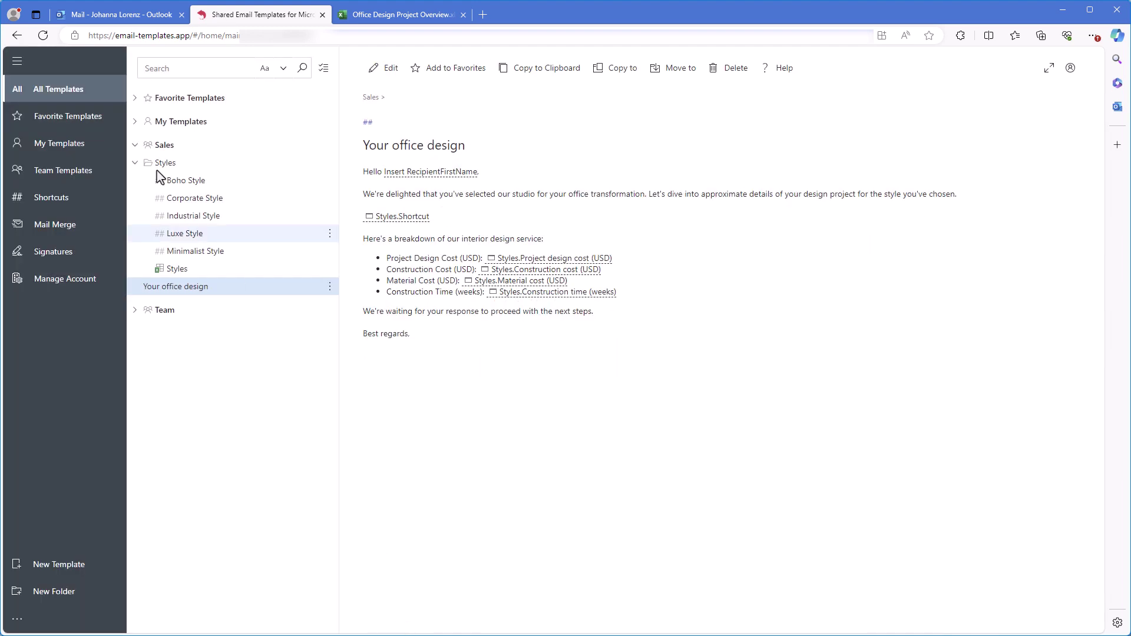
Insert Your office design into the Outlook draft with Minimalist Style selected.
left_click(158, 17)
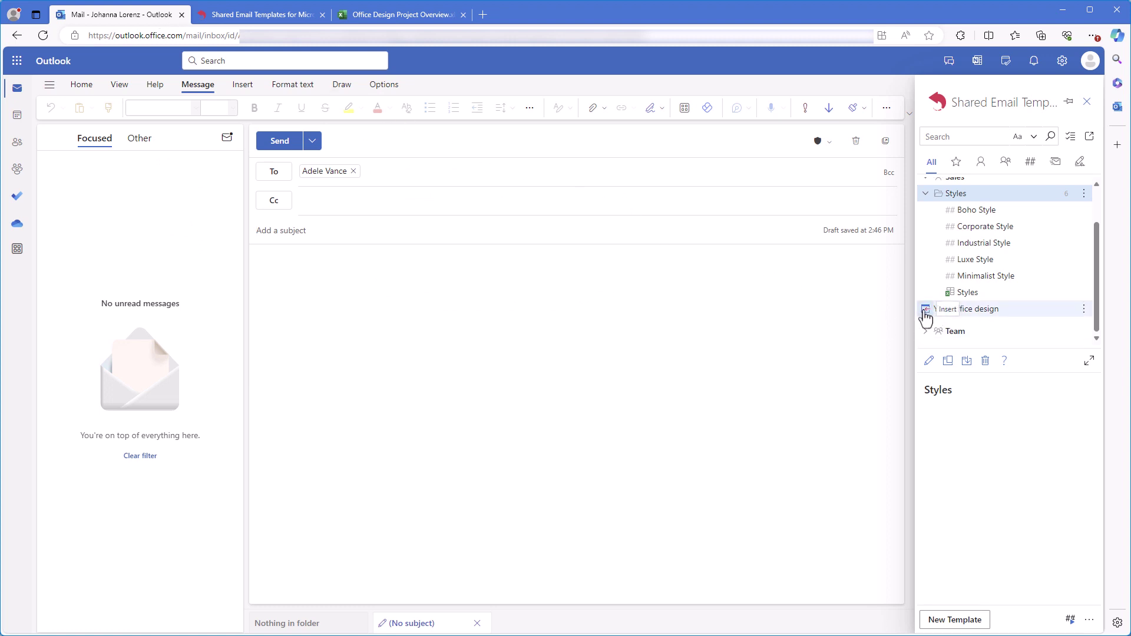
left_click(924, 311)
left_click(1054, 356)
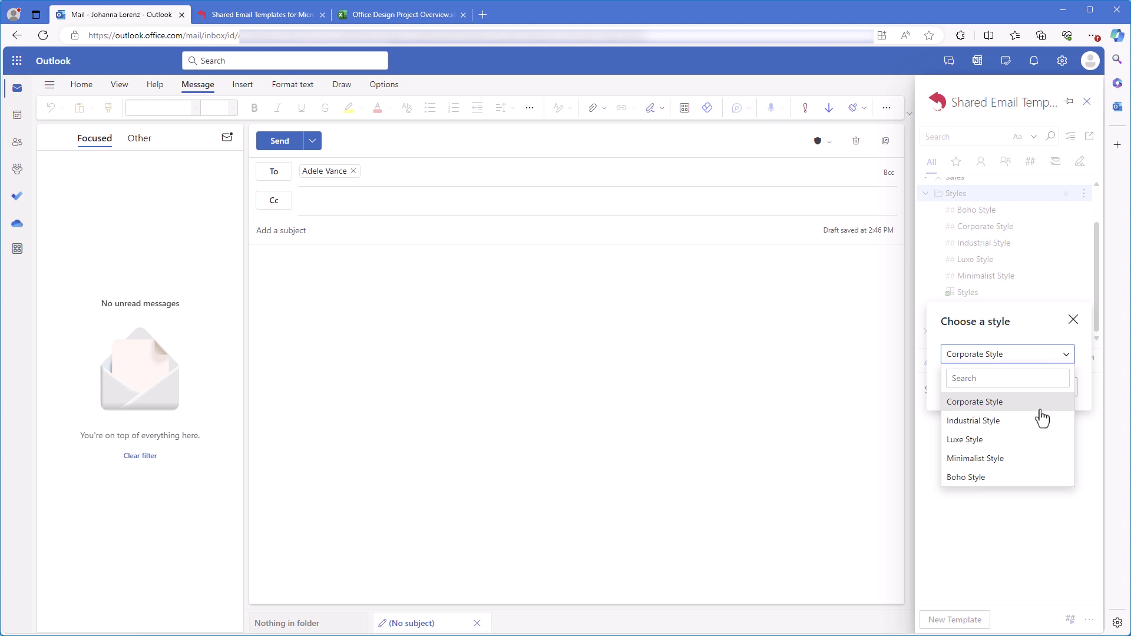
left_click(1023, 462)
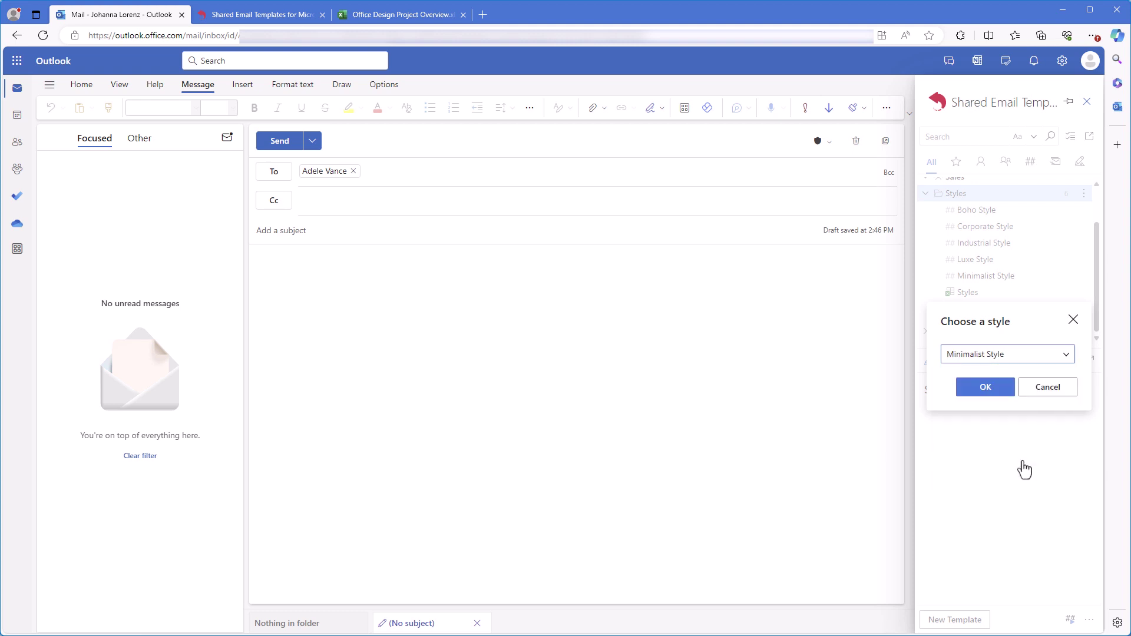
left_click(995, 390)
Highlight the four Minimalist cost and time lines and compare them with the Excel table.
scroll(803, 441, "down", 3)
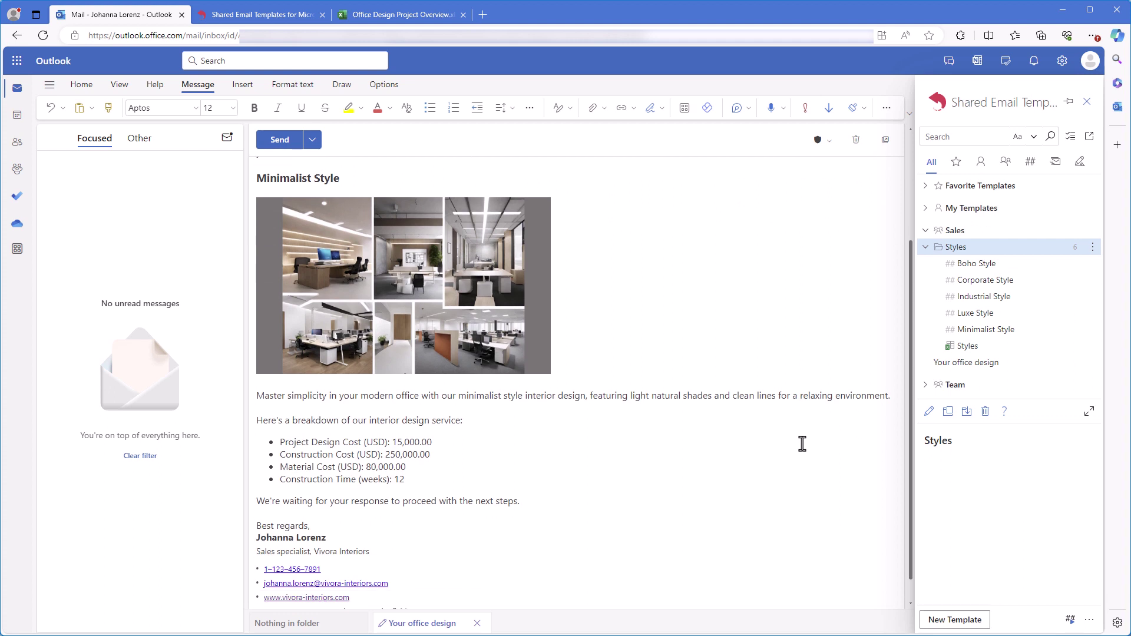
left_click_drag(422, 481, 260, 442)
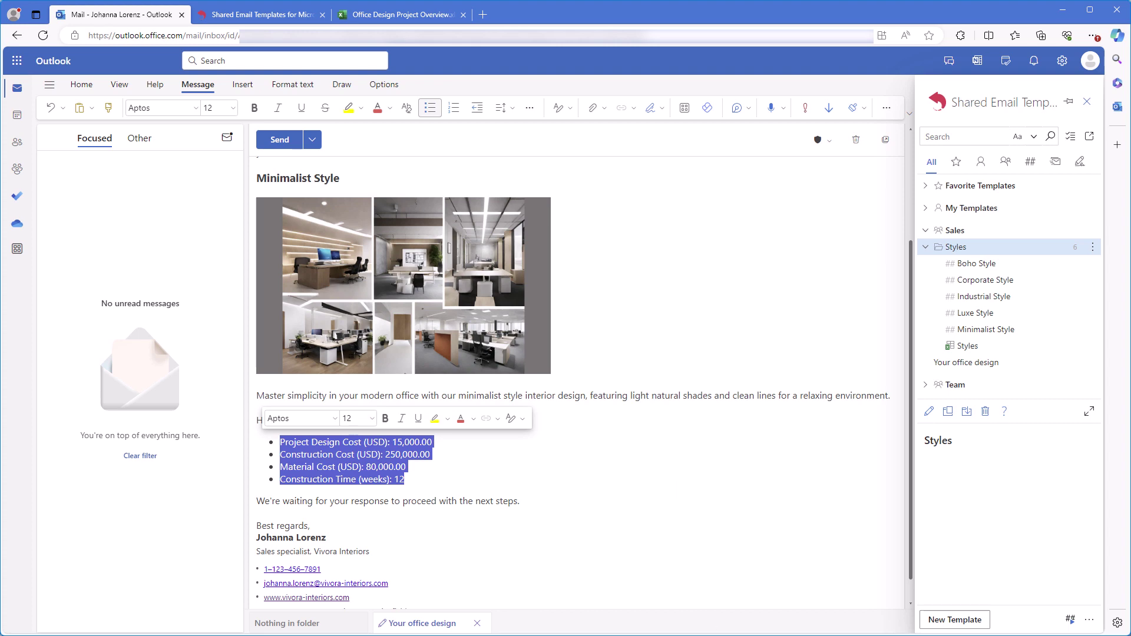
key("alt+Tab")
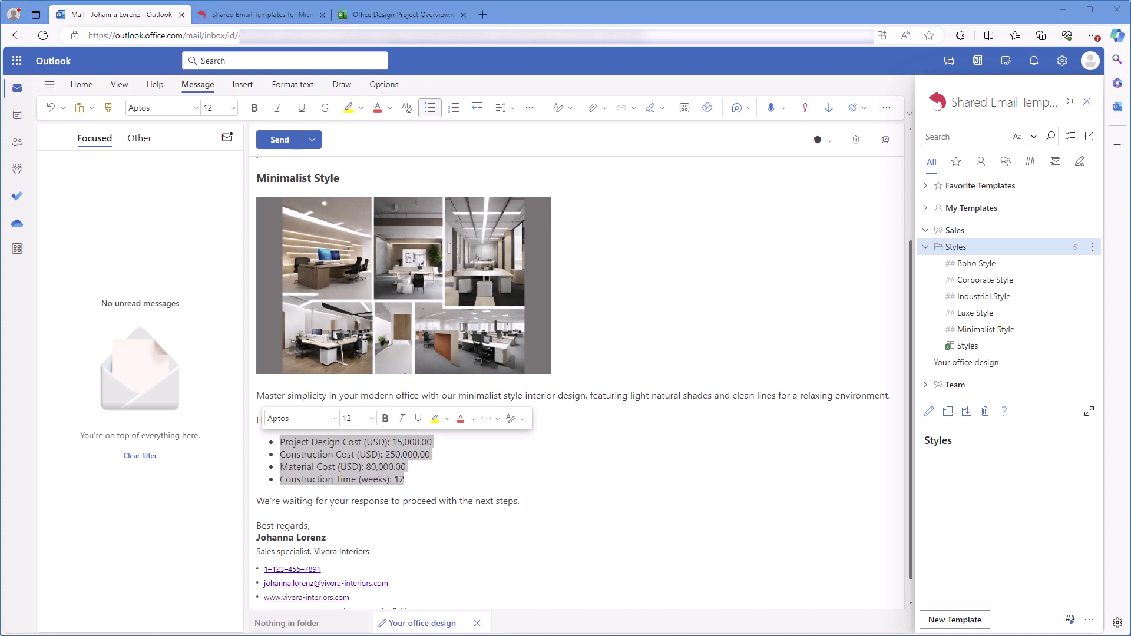
left_click(580, 439)
Insert a table column left of Construction time and name its header 'Total cost (USD)'.
left_click(401, 14)
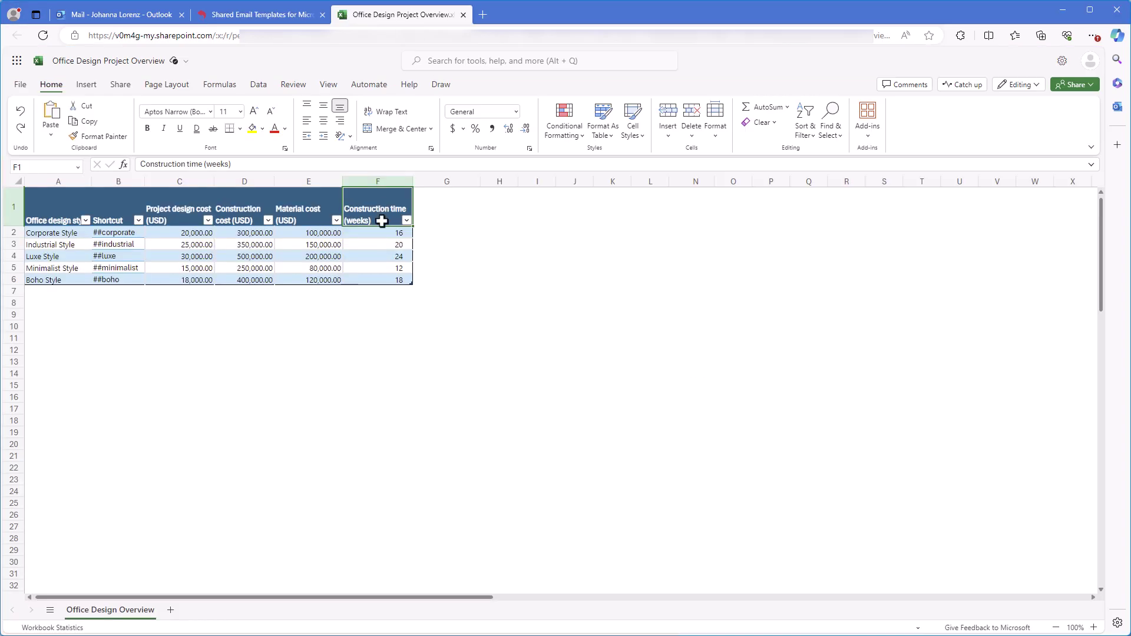
right_click(382, 223)
left_click(558, 336)
double_click(380, 220)
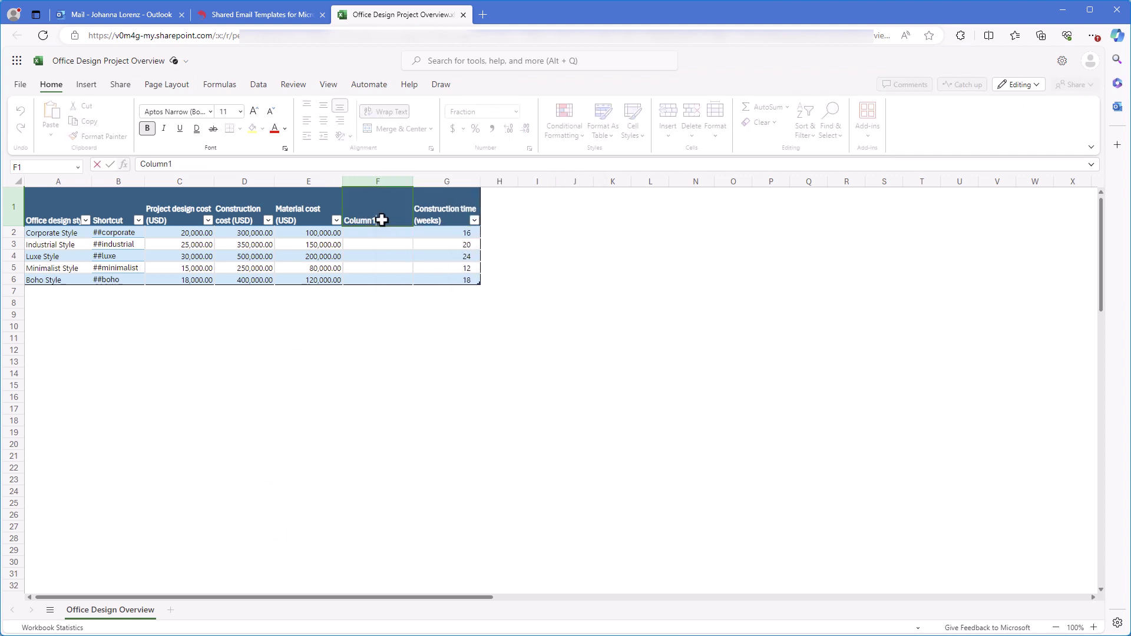
key("BackSpace")
key("BackSpace")
key("BackSpace")
key("BackSpace")
key("BackSpace")
key("BackSpace")
key("BackSpace")
type("Total cost (USD)")
Enter =SUM(C2:E2) in F2 to total each style's design, construction and material costs.
left_click(394, 234)
type("=SUM")
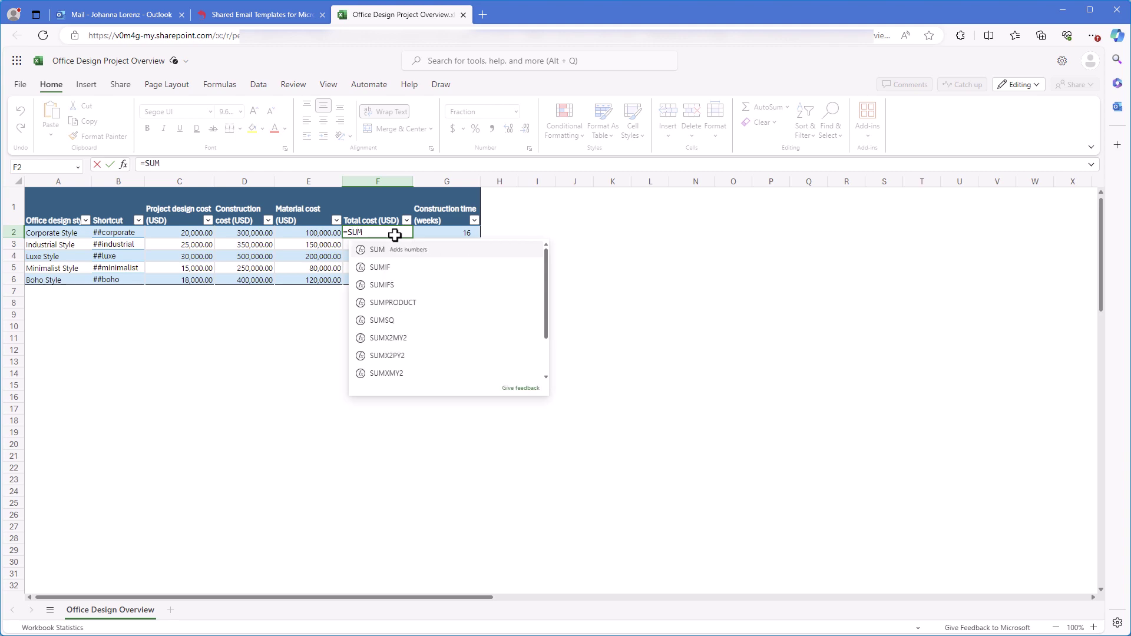
type("(")
left_click_drag(176, 233, 290, 237)
key("Return")
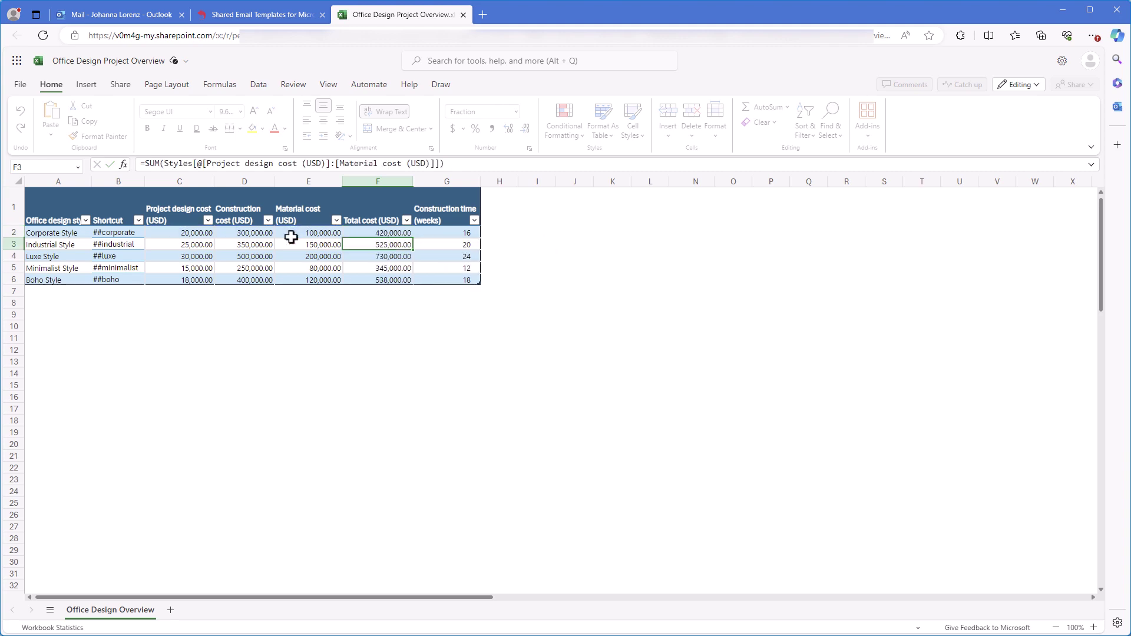
Edit the Your office design template and start a new bullet below the material cost line.
left_click(259, 14)
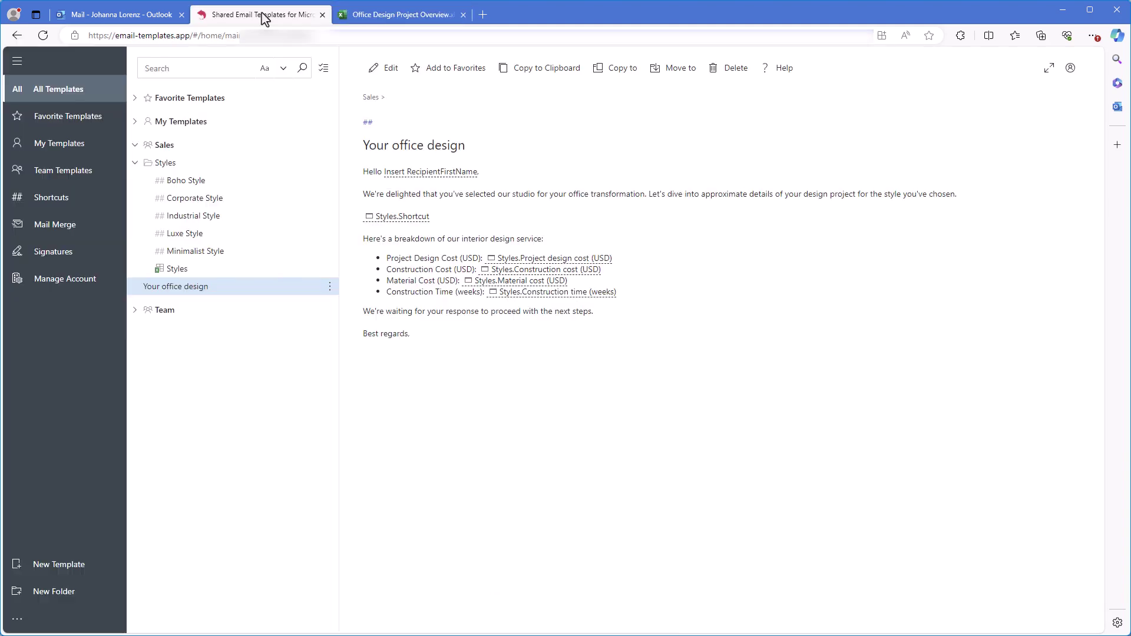
left_click(381, 71)
left_click(579, 334)
key("Return")
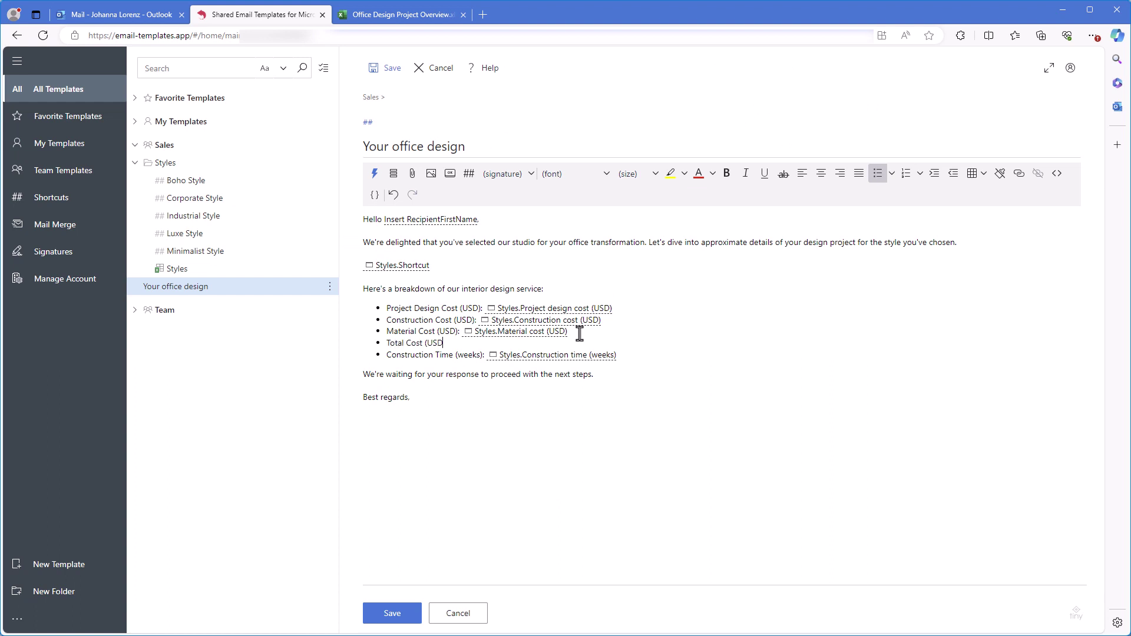
Add a What to Enter field copied from 'Choose a style' using the Total cost column, then save.
left_click(374, 173)
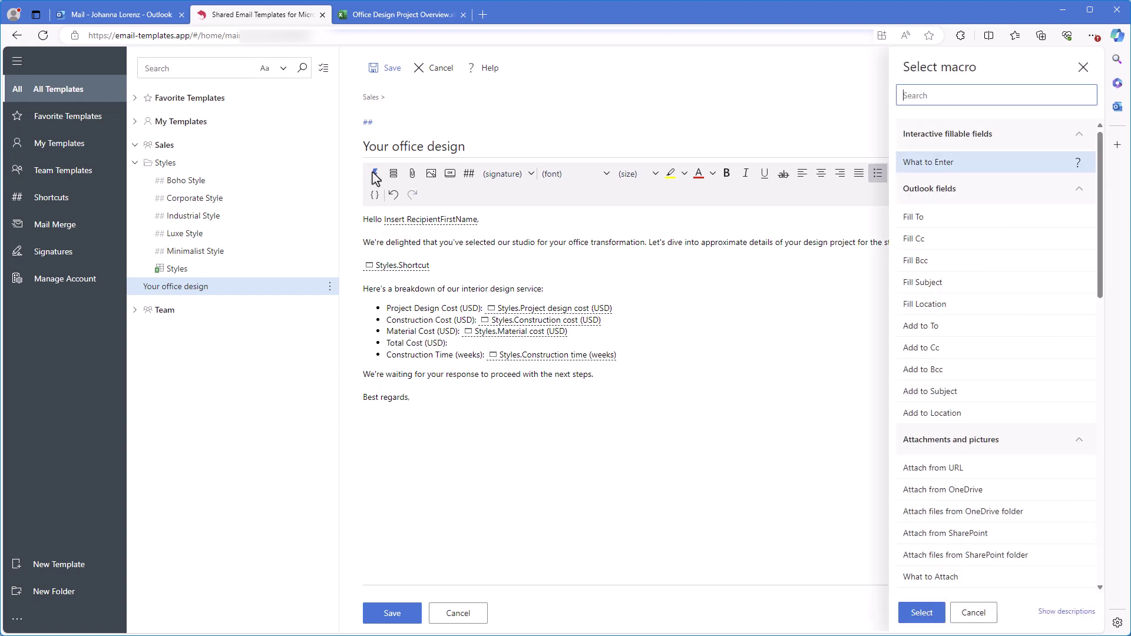
left_click(935, 166)
left_click(606, 176)
left_click(605, 220)
left_click(620, 342)
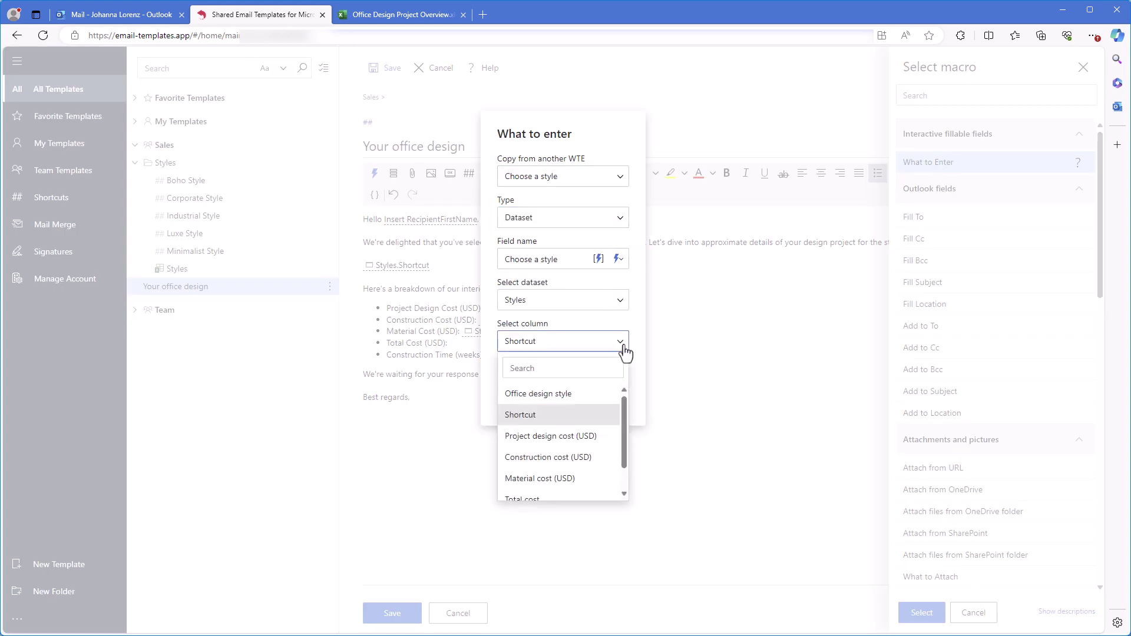
scroll(575, 460, "down", 1)
left_click(575, 476)
left_click(537, 406)
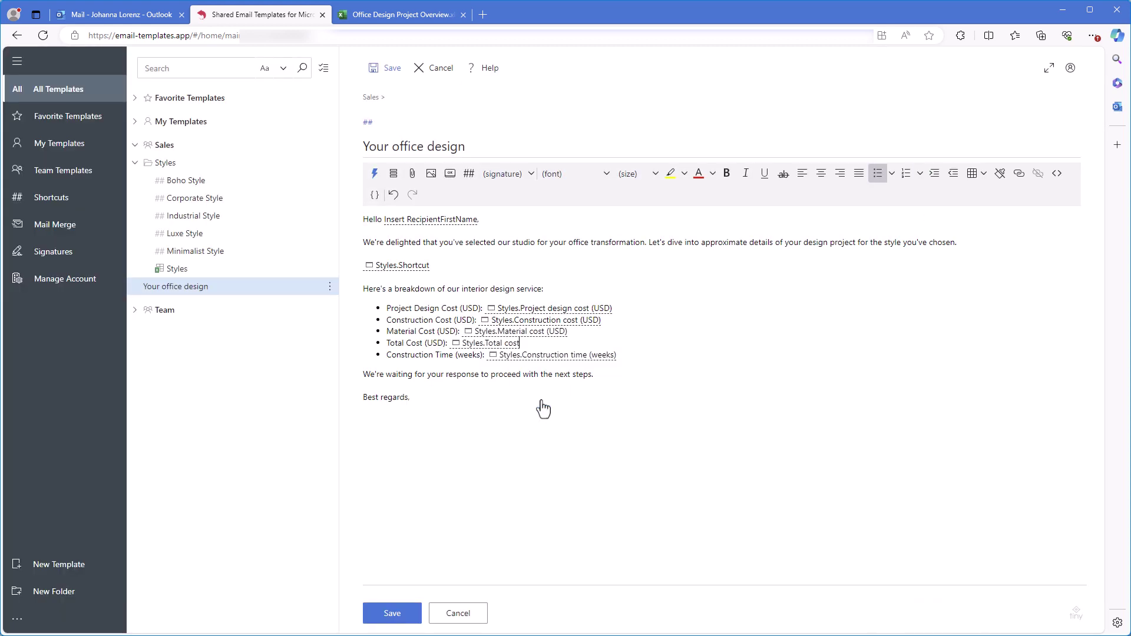
left_click(391, 612)
left_click(118, 14)
Insert the Your office design template into the email with Corporate Style selected.
left_click(932, 318)
left_click(980, 386)
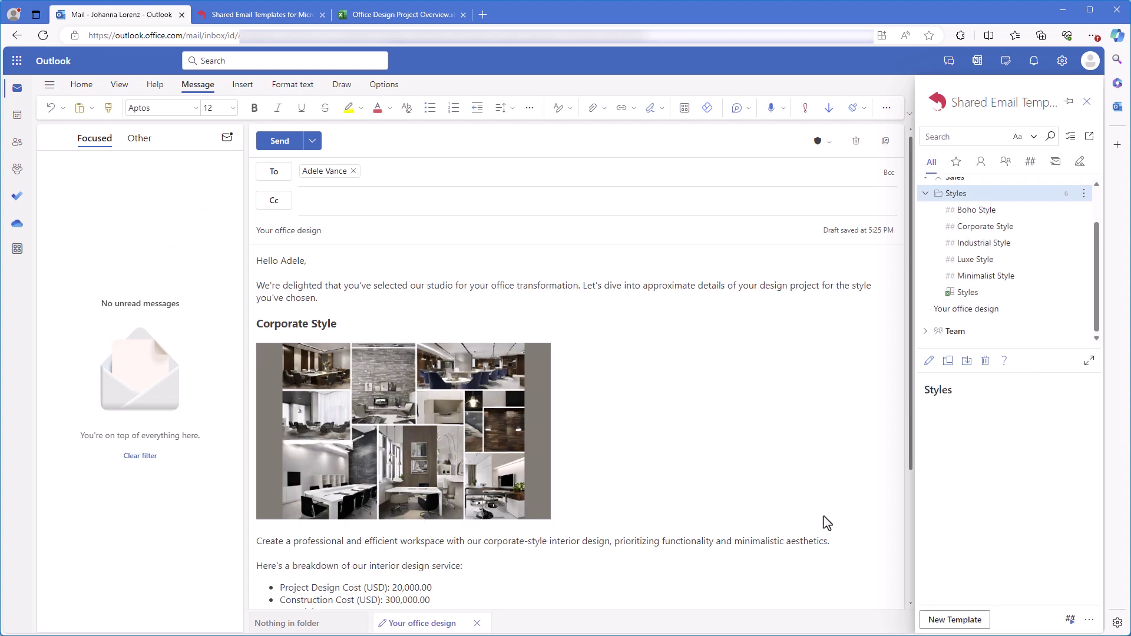
scroll(823, 516, "down", 1)
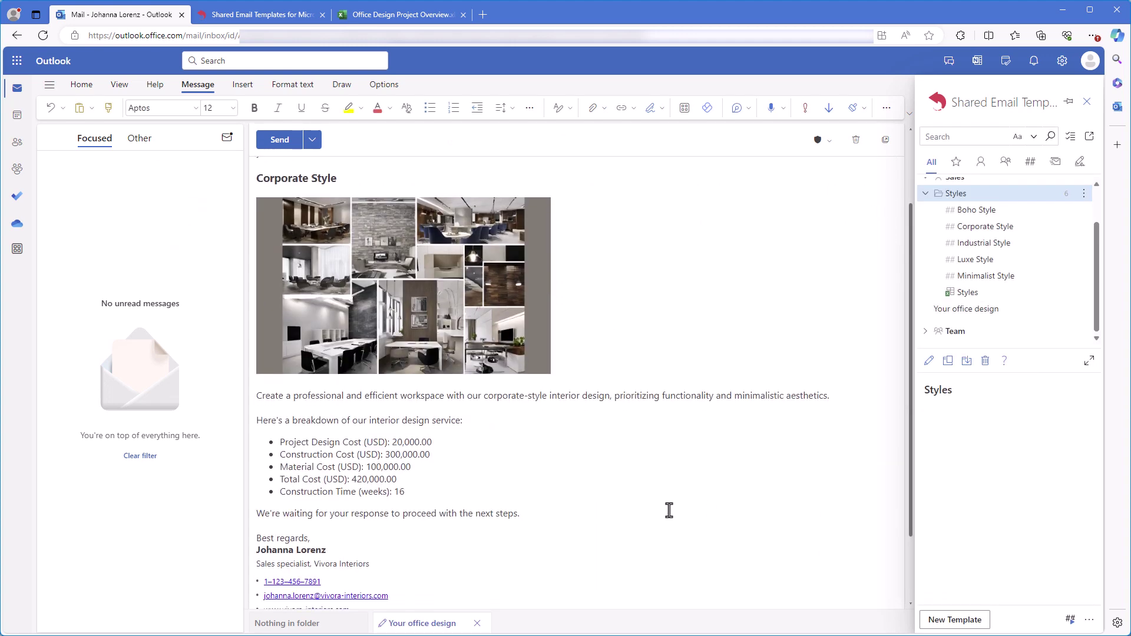
Make the 'Total Cost (USD): 420,000.00' line bold.
left_click_drag(406, 478, 277, 482)
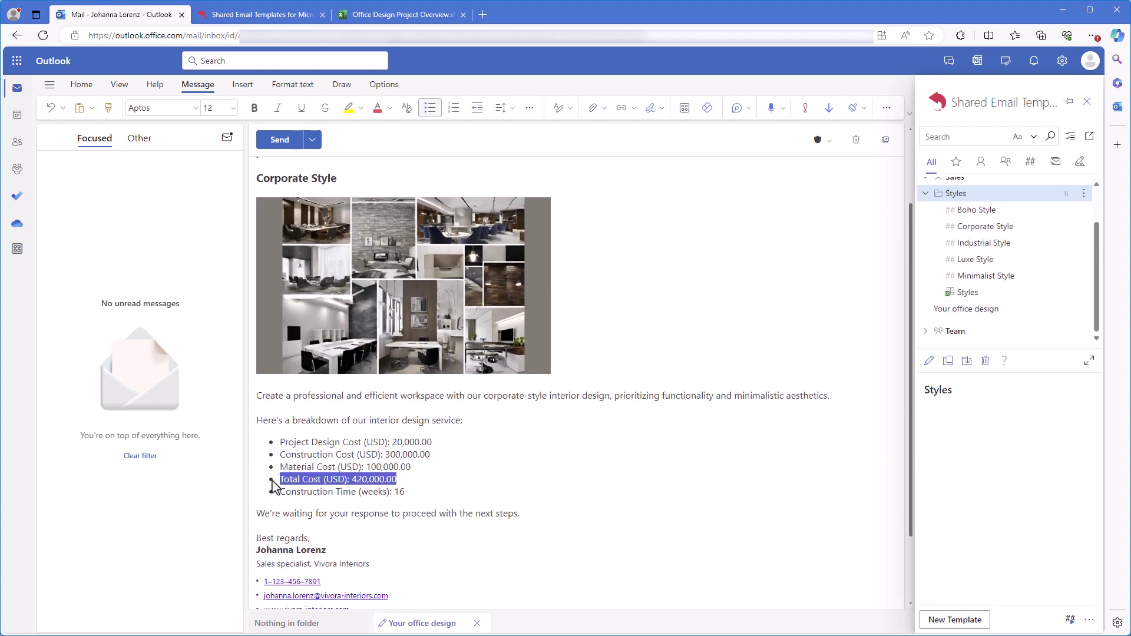
left_click(395, 461)
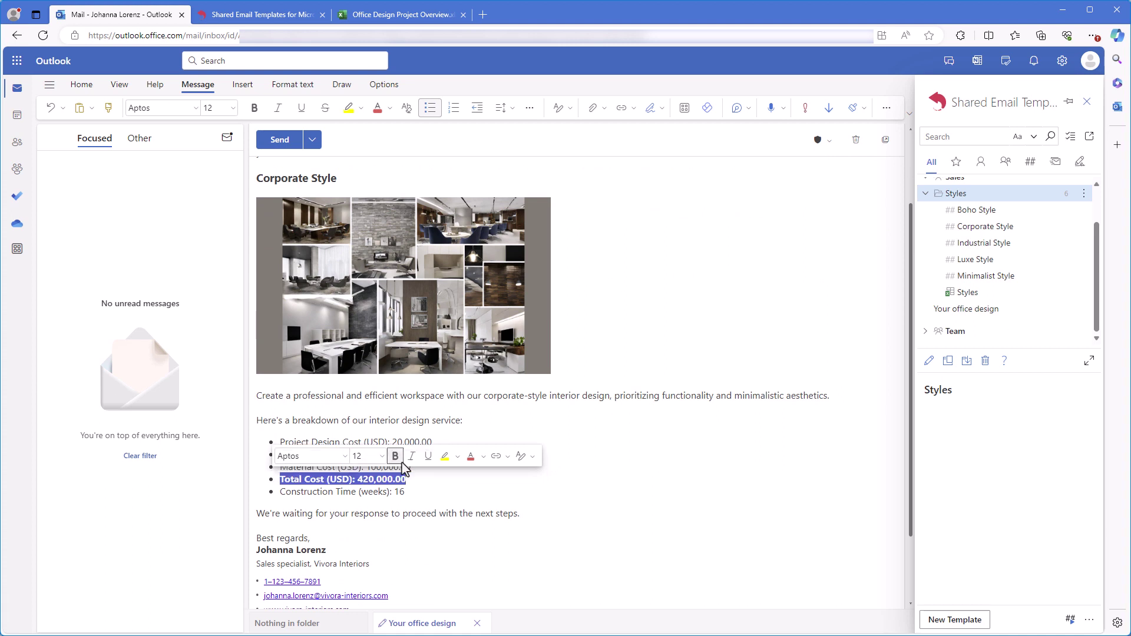
left_click(515, 485)
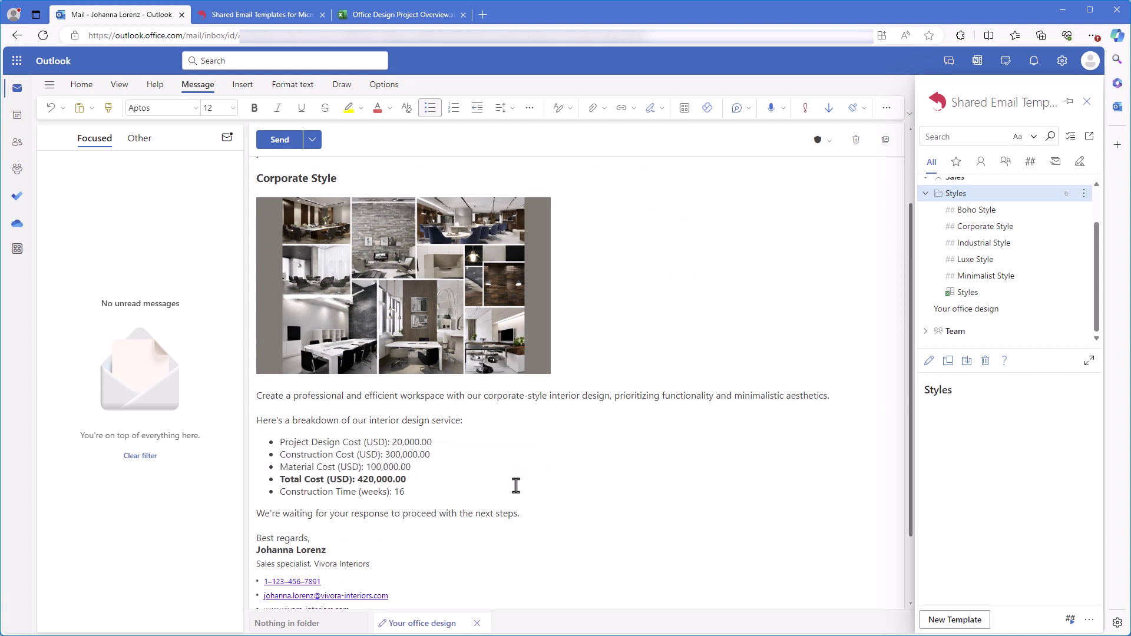